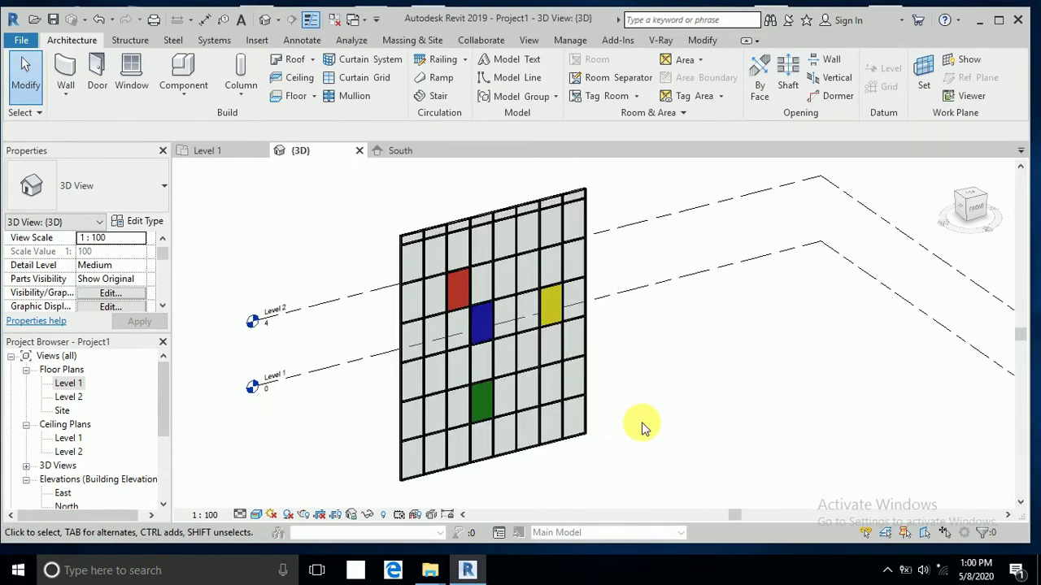
Pan the 3D view of the coloured curtain wall.
middle_click_drag(642, 431, 476, 273)
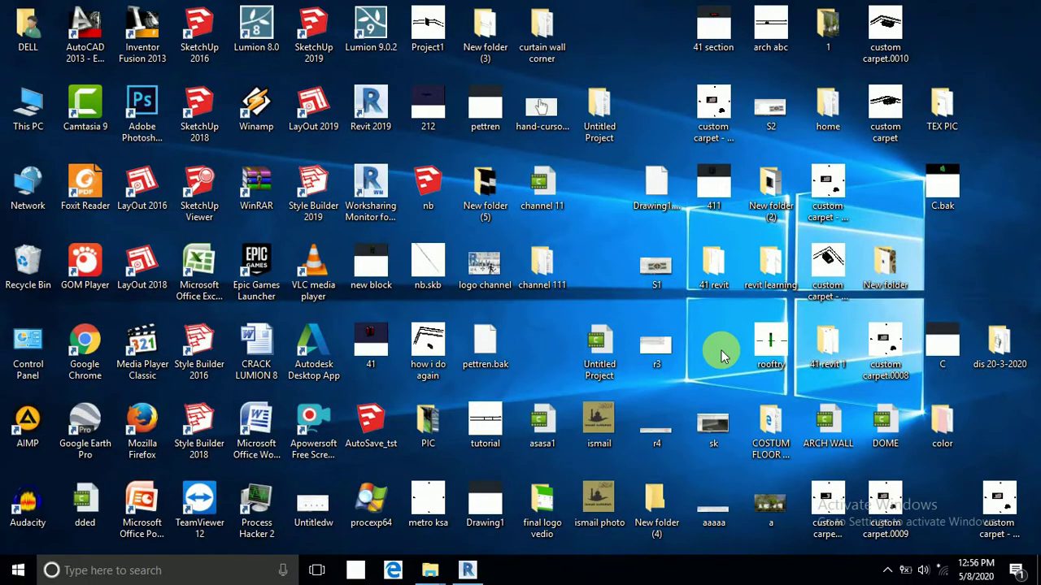
Draw a 12-unit Curtain Wall: Storefront wall on the Level 1 floor plan.
left_click(467, 570)
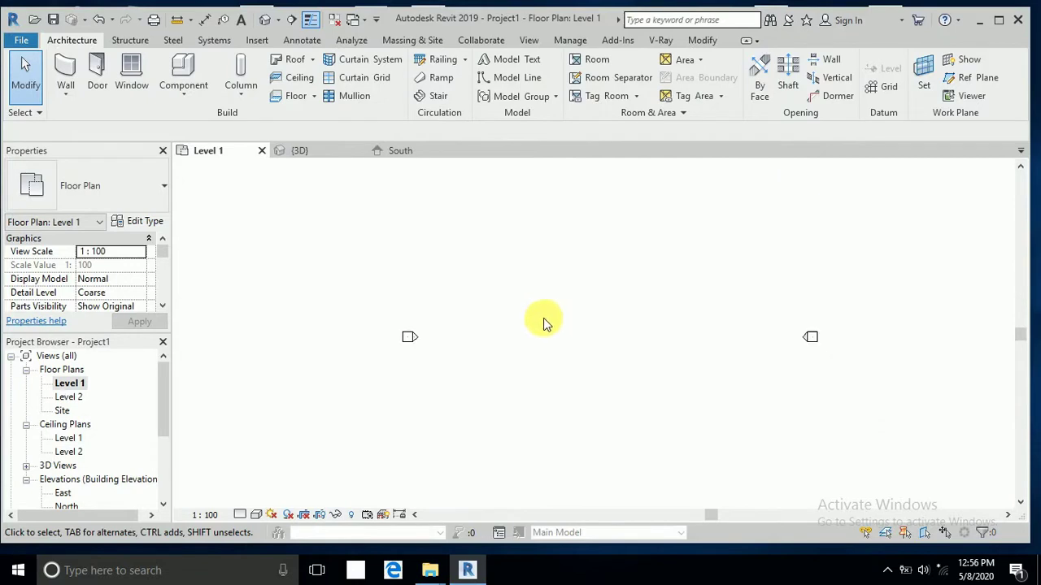
middle_click_drag(544, 322, 501, 329)
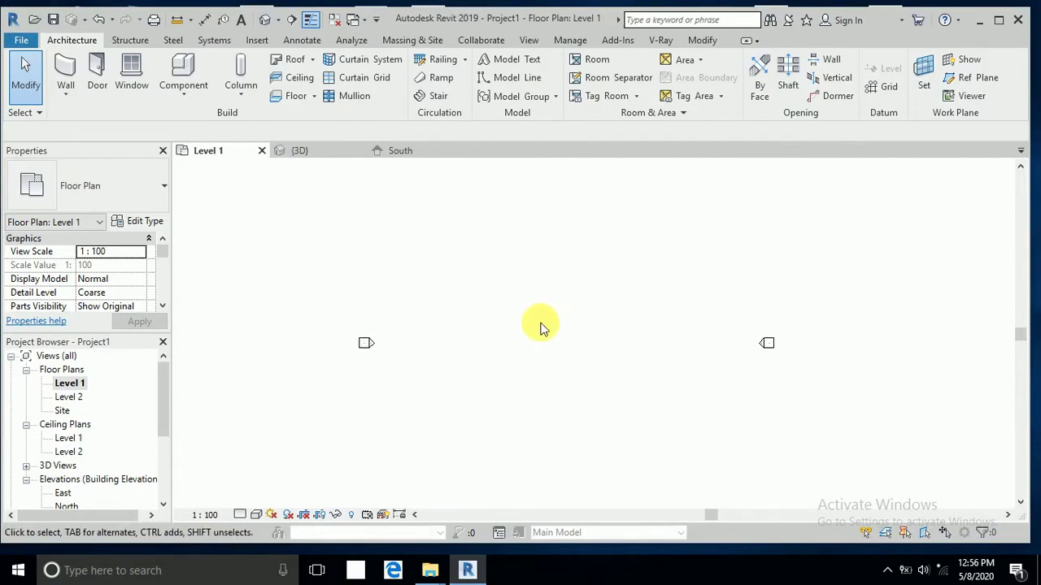
left_click(68, 71)
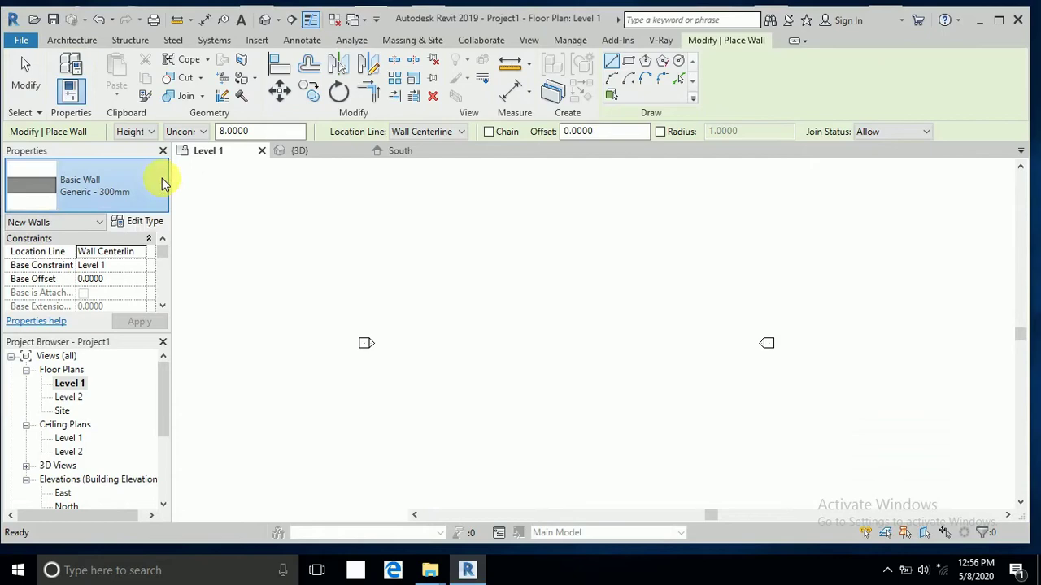
left_click(165, 187)
left_click_drag(204, 358, 209, 411)
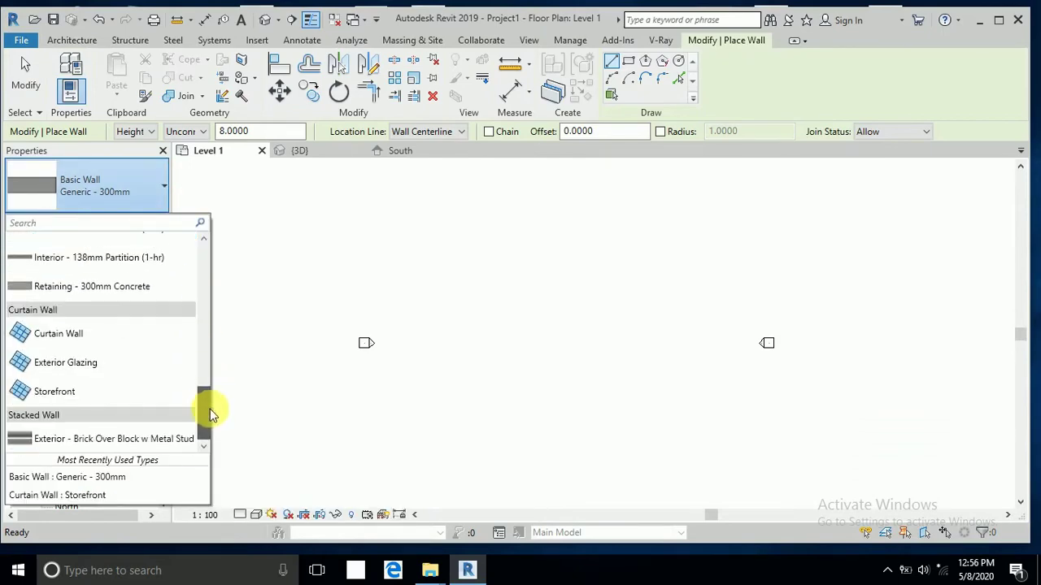
left_click(96, 395)
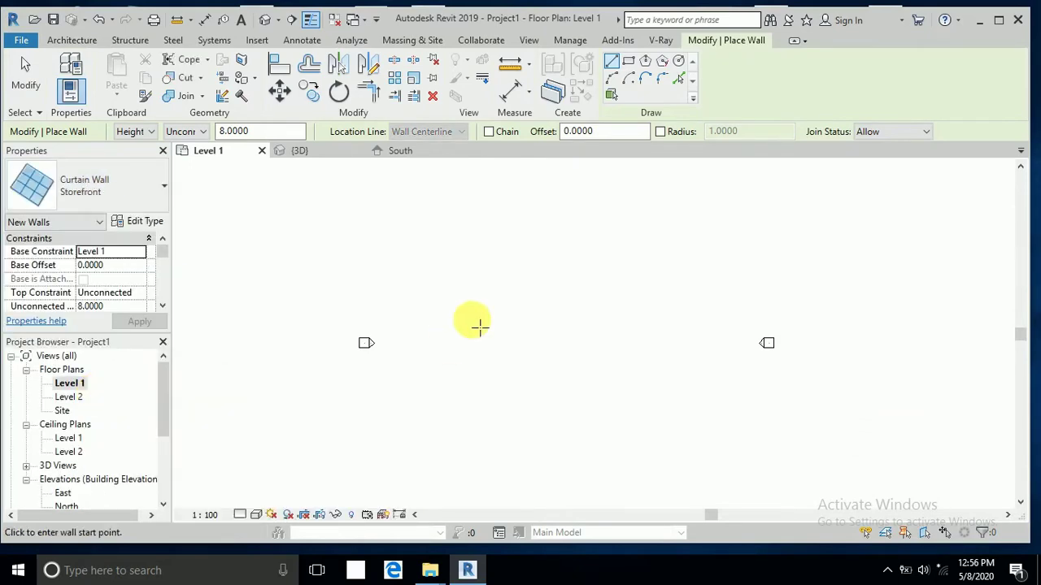
left_click(427, 339)
left_click(529, 342)
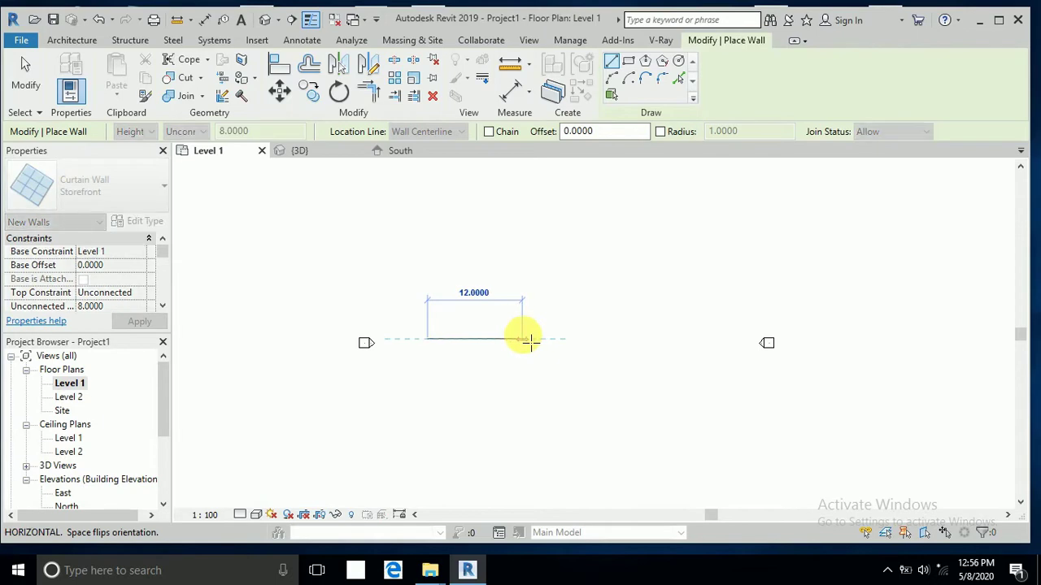
left_click(41, 91)
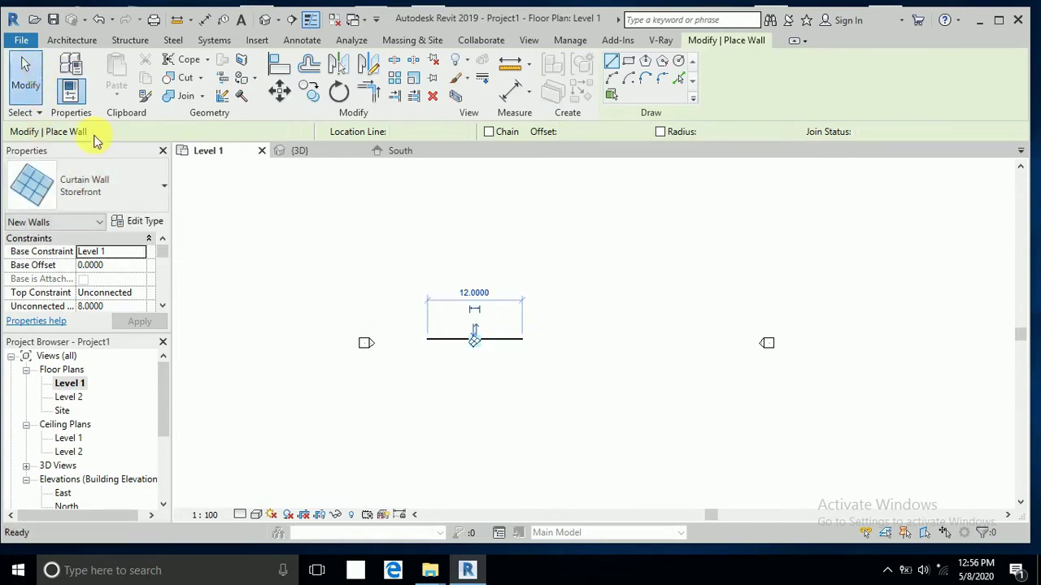
Set the new storefront wall's unconnected height to 15.
left_click(444, 345)
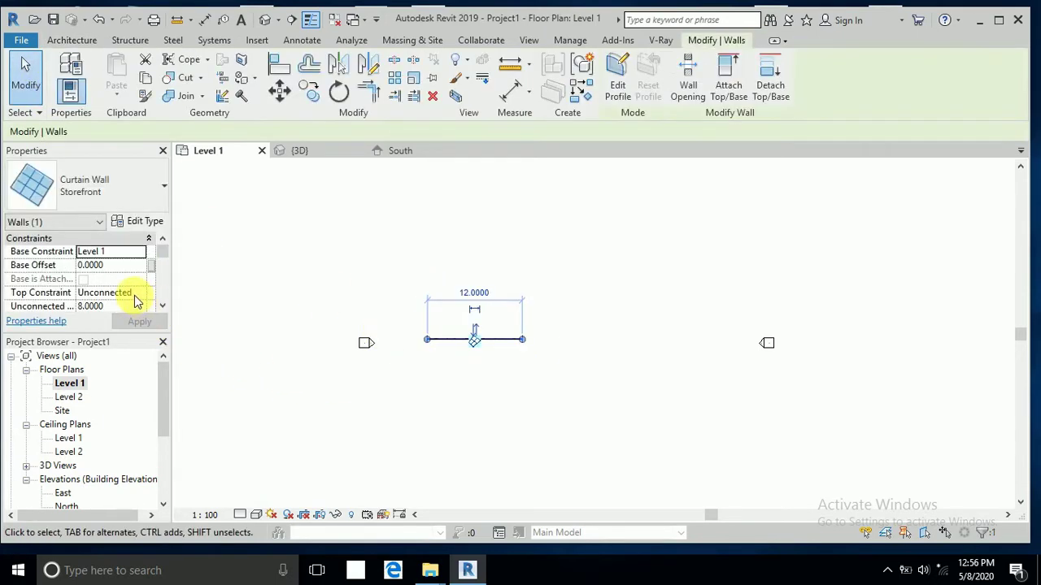
left_click(121, 307)
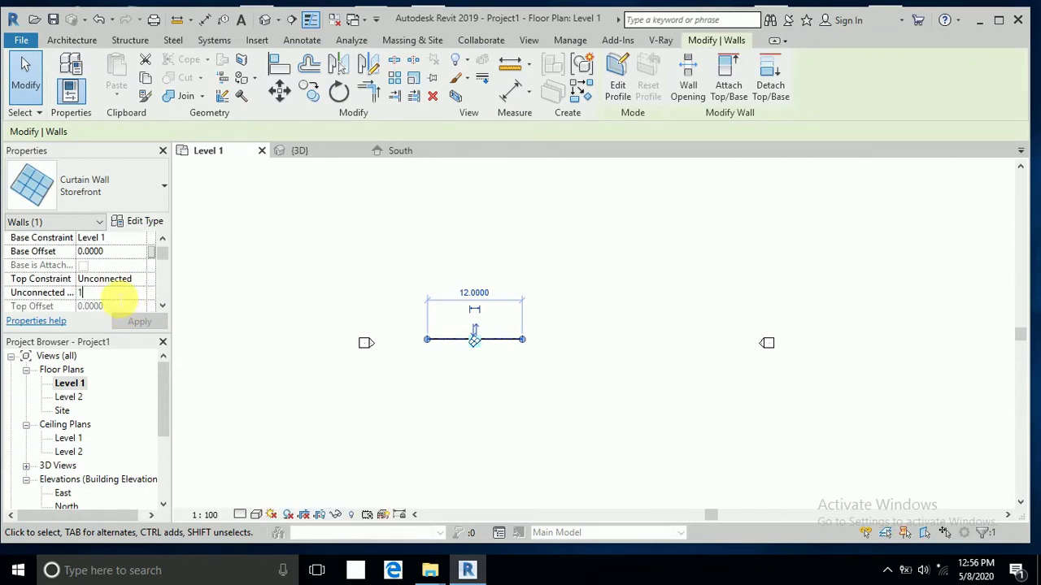
key("Return")
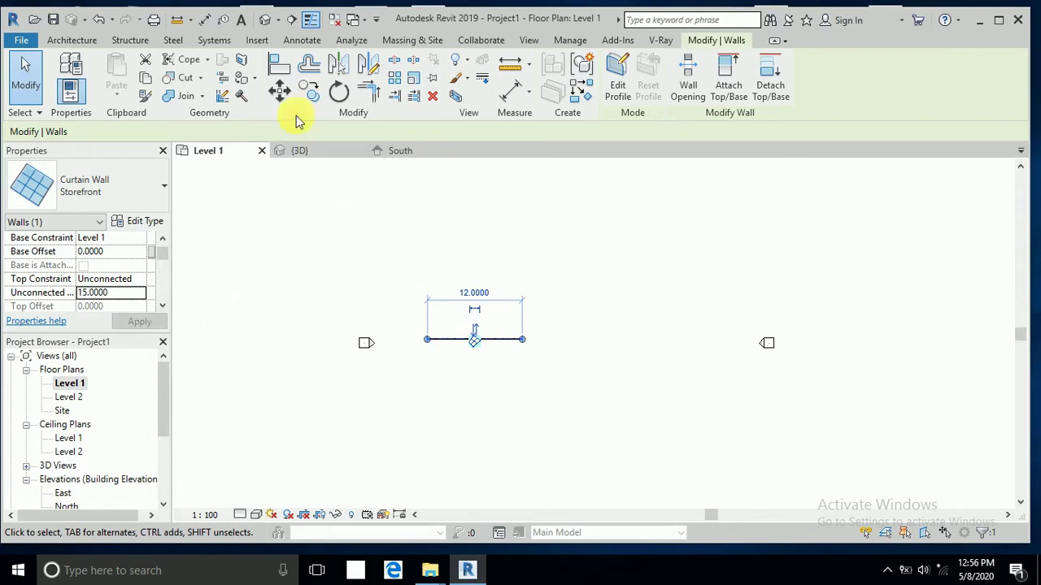
Frame the storefront wall in the default 3D view and pre-highlight a single panel.
left_click(268, 23)
scroll(642, 375, "down", 4)
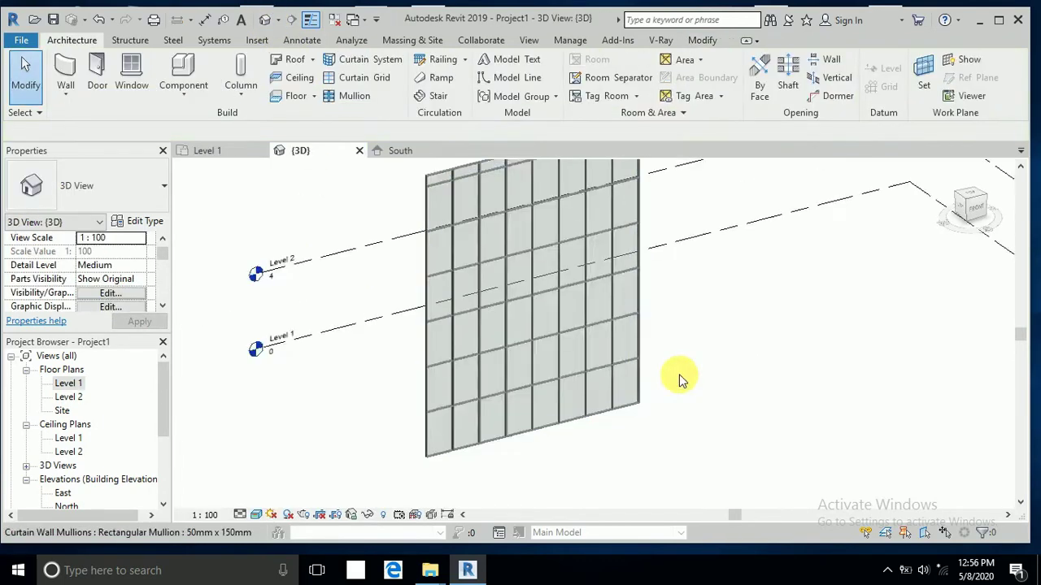
scroll(683, 380, "up", 3)
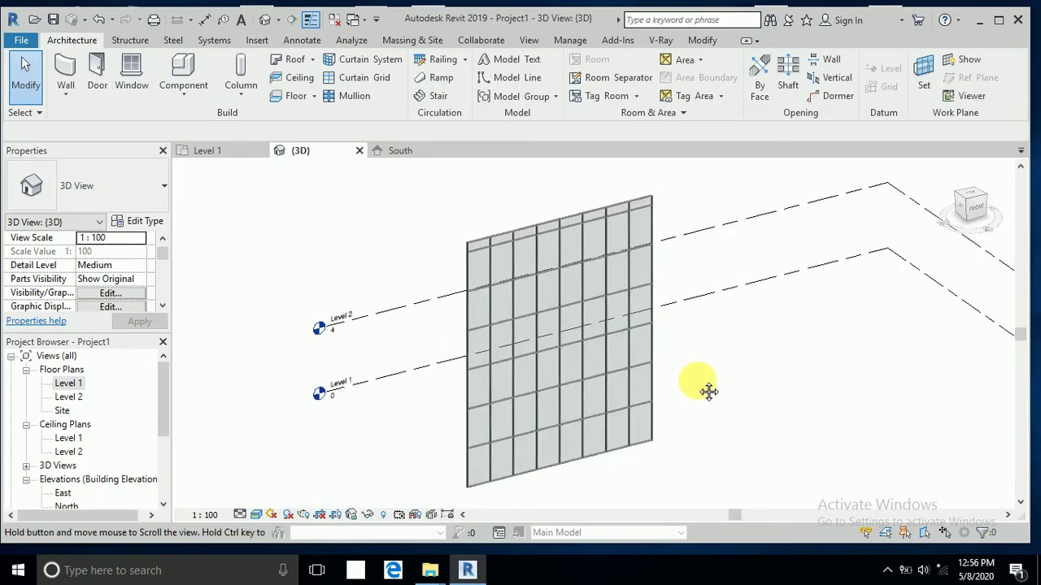
middle_click_drag(701, 387, 731, 391)
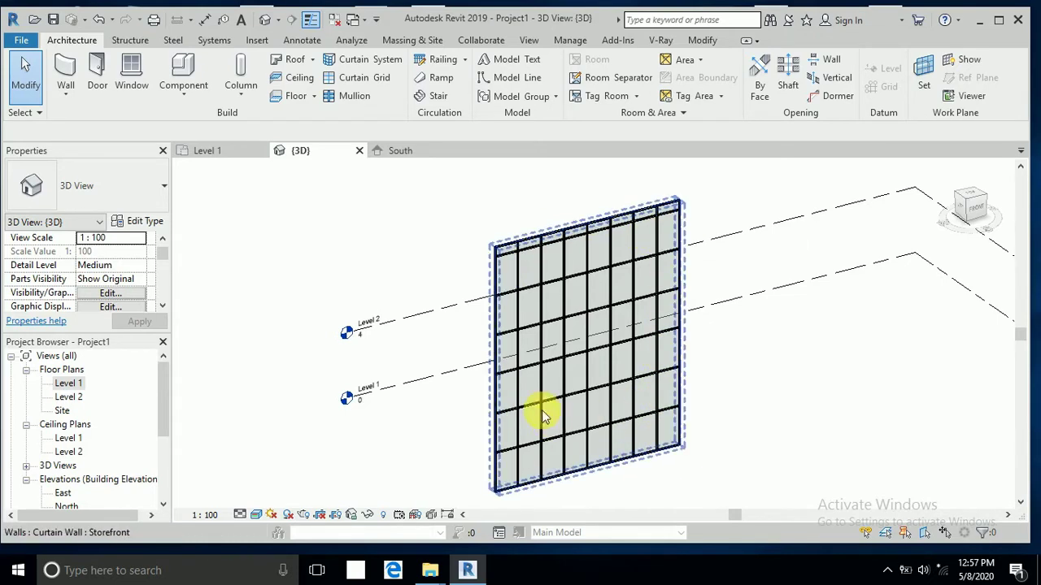
middle_click_drag(753, 386, 721, 372)
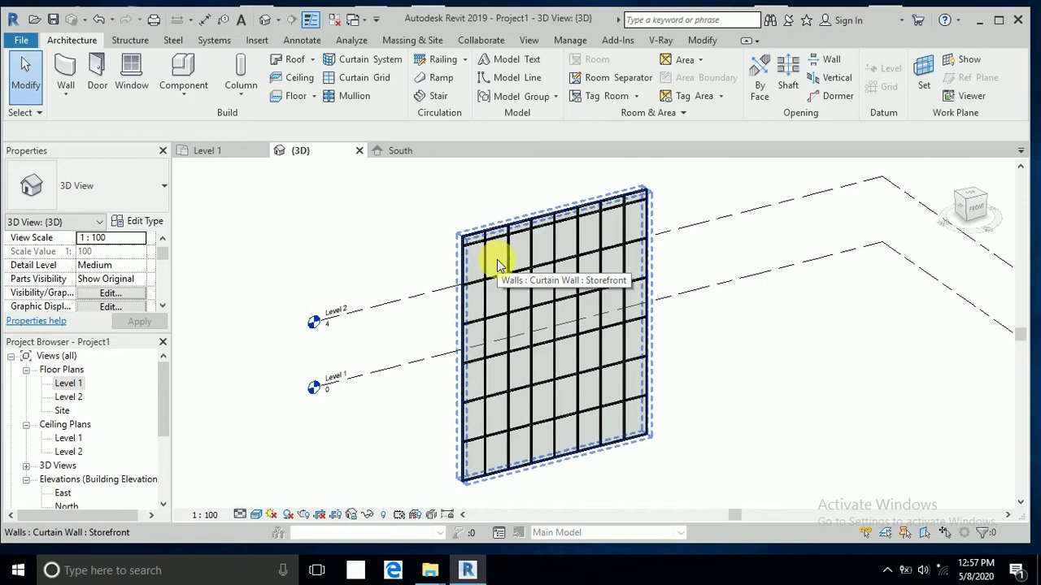
key("Tab")
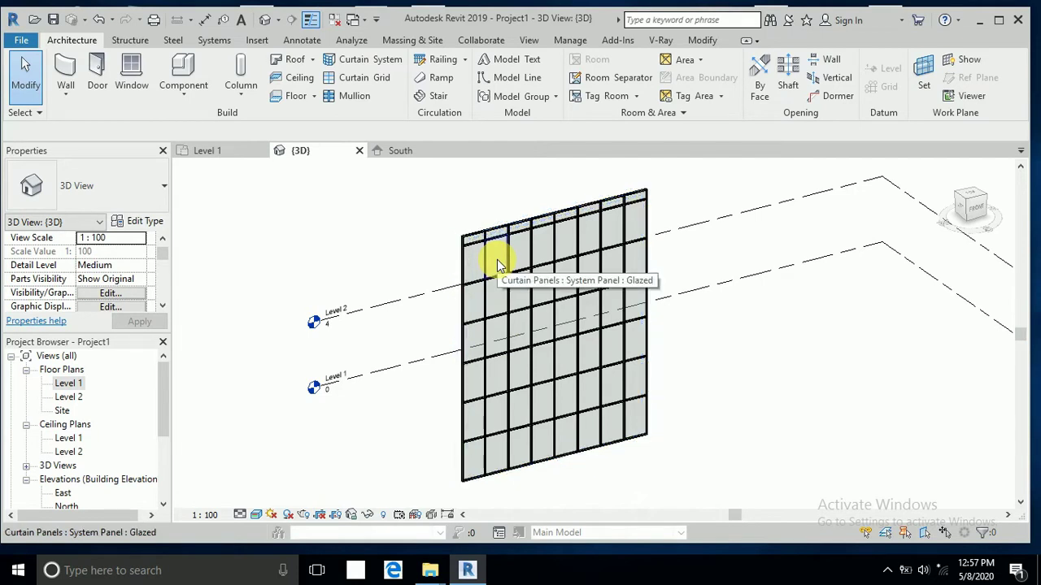
Select the top-left curtain panel and set its Glazed type material to Parking Stripe.
left_click(496, 259)
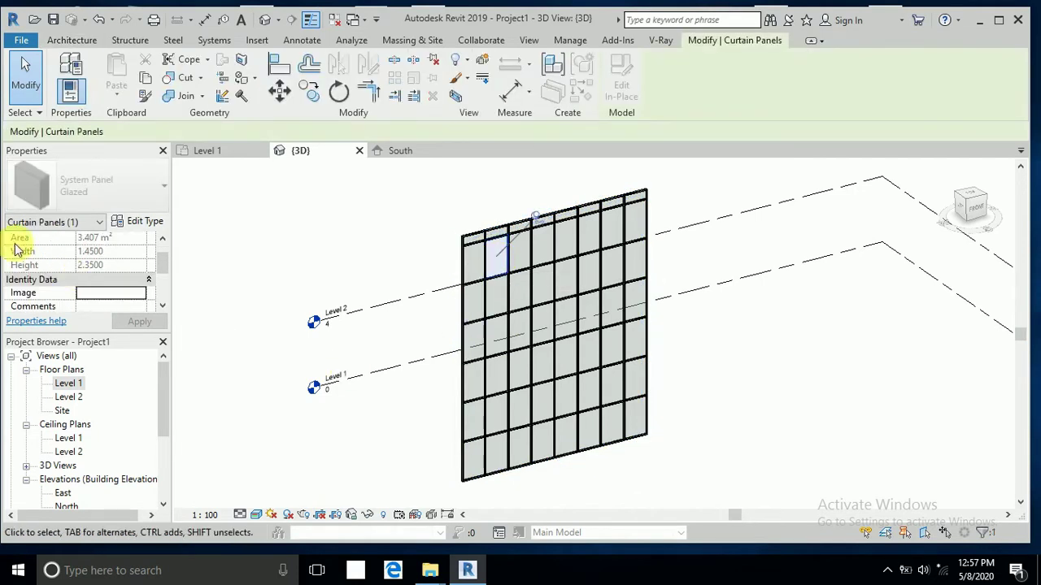
left_click(138, 222)
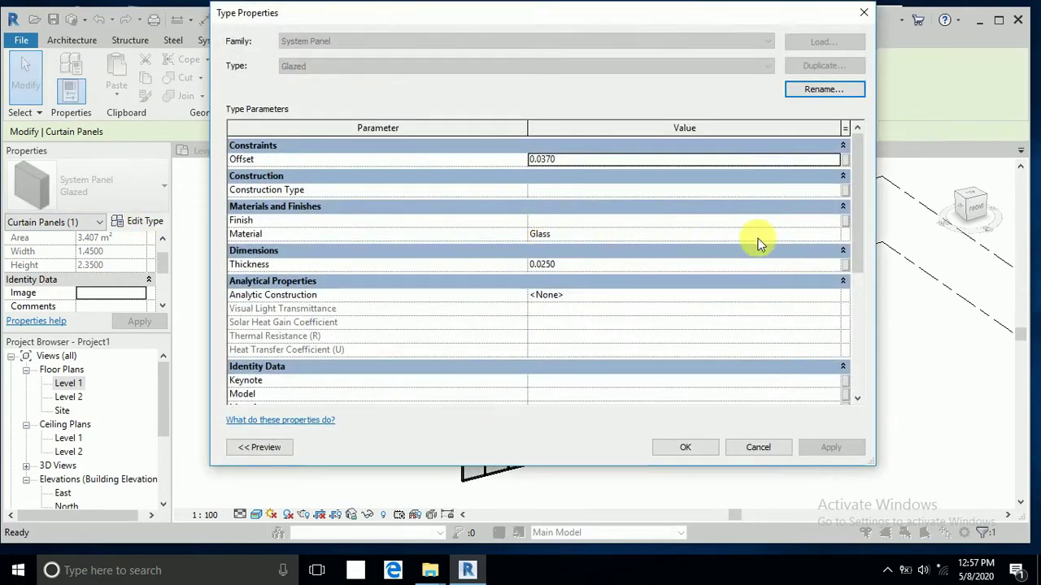
left_click(829, 238)
left_click(834, 236)
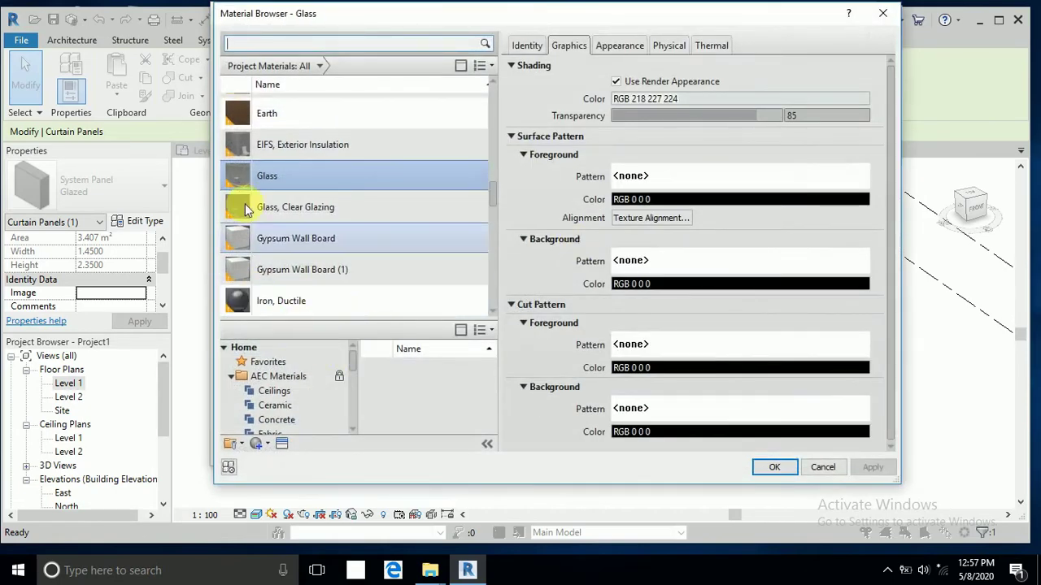
scroll(403, 236, "down", 10)
left_click(351, 167)
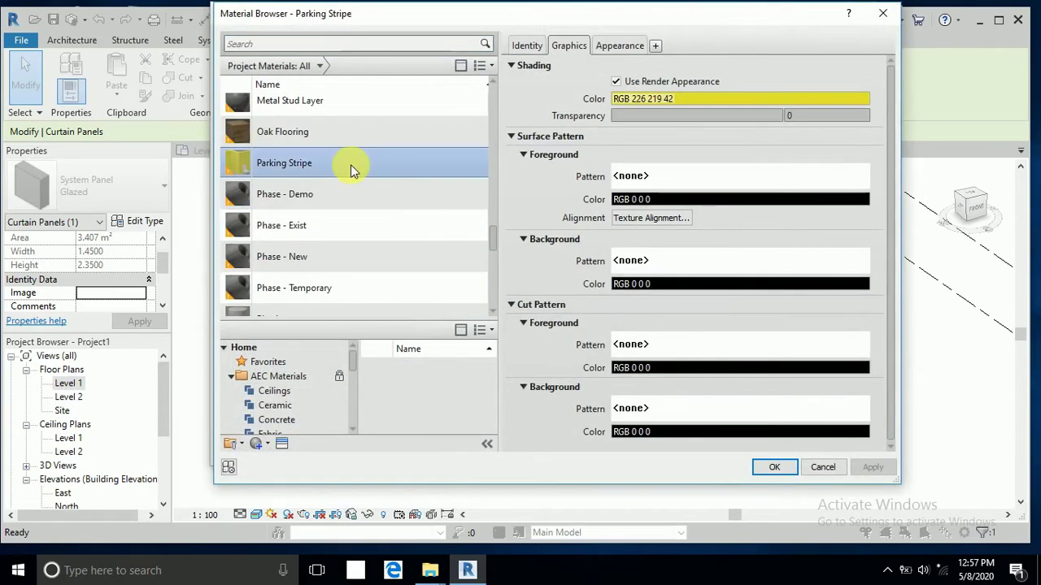
left_click(772, 470)
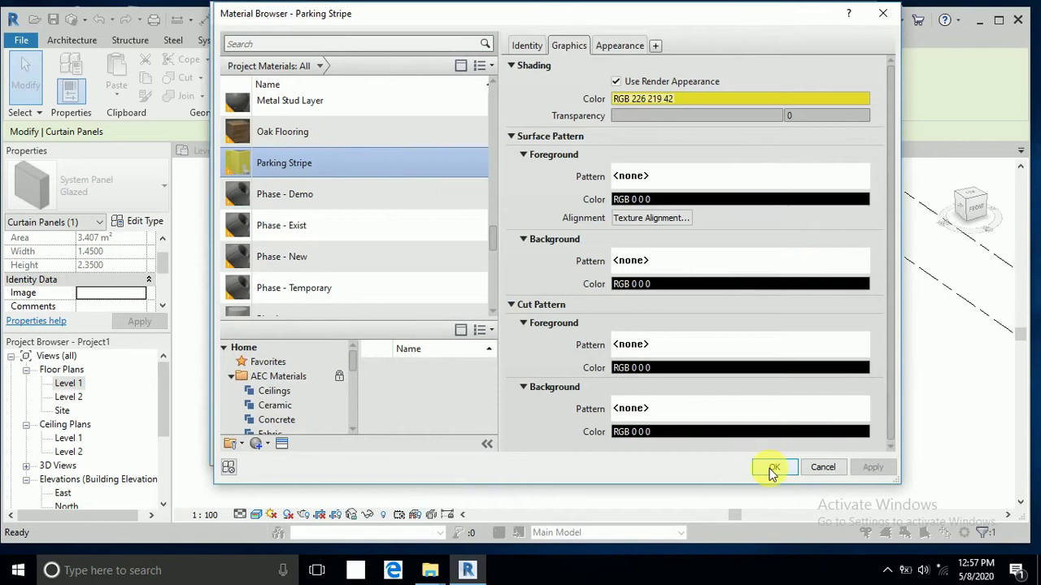
left_click(695, 454)
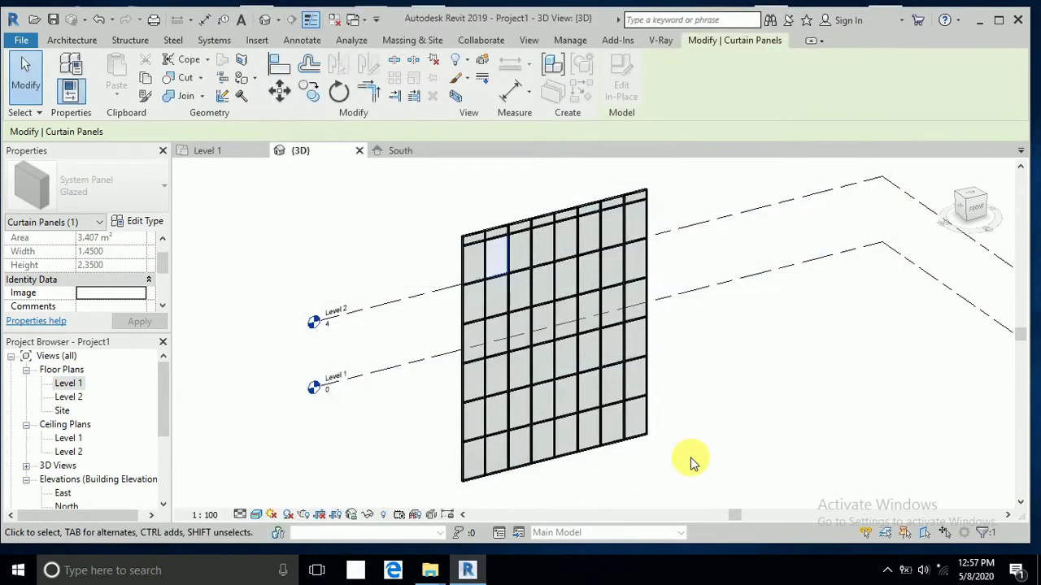
left_click(722, 444)
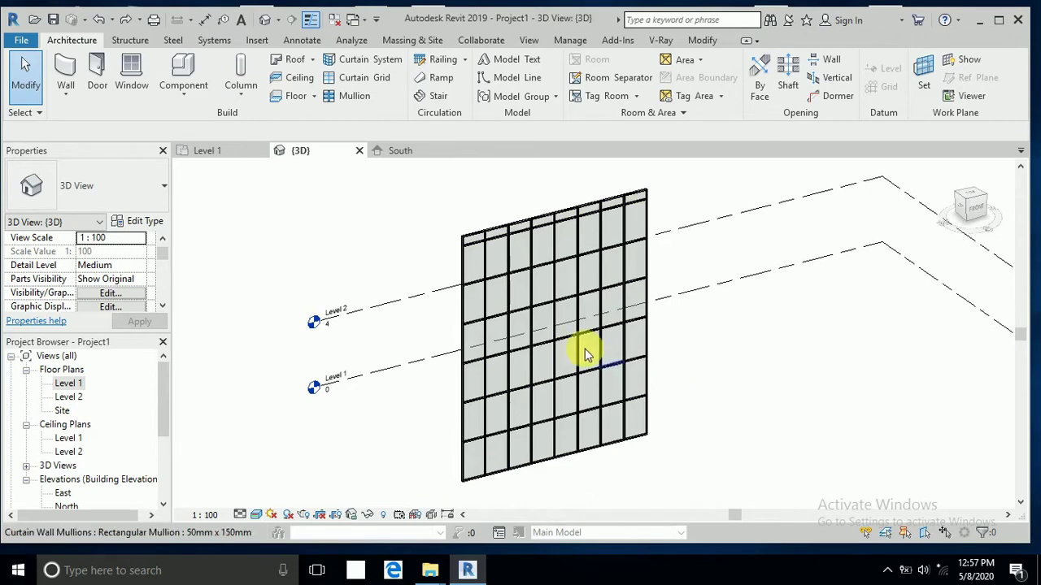
middle_click_drag(603, 302, 690, 344, "shift")
left_click(527, 295)
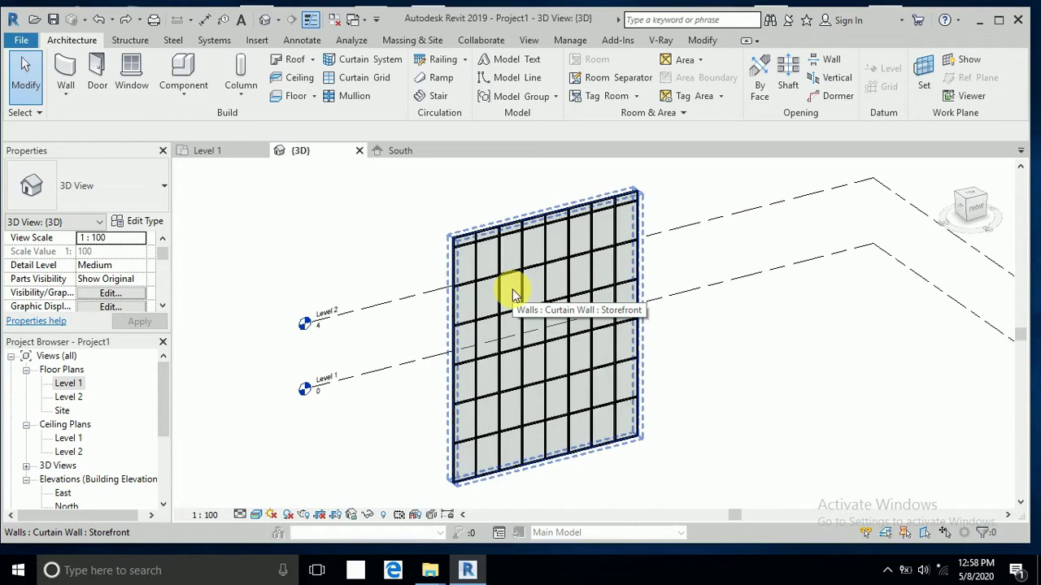
key("Tab")
Select and unpin a second-row panel, then open its Glazed type properties.
left_click(512, 291)
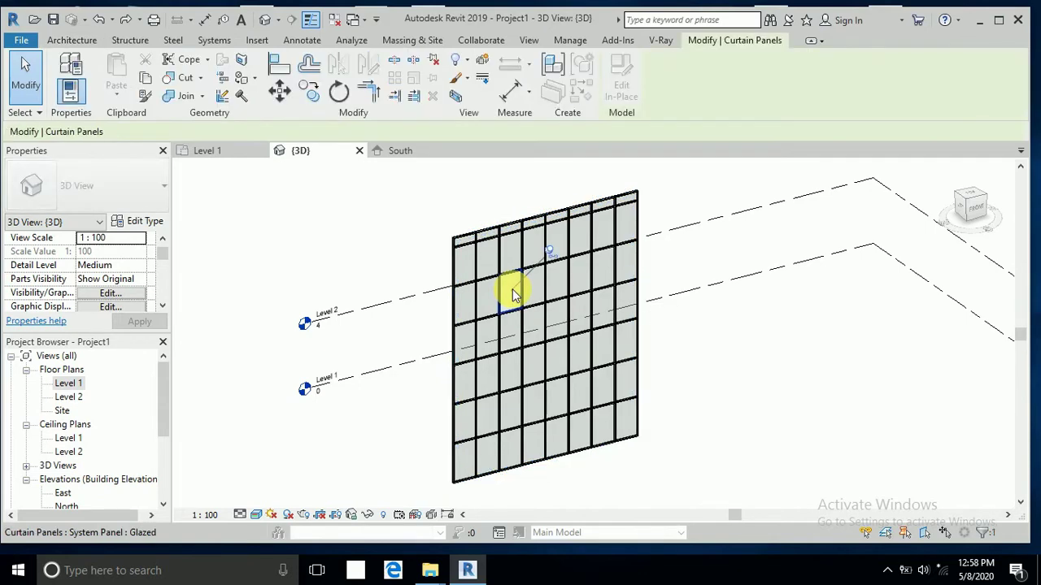
left_click(551, 253)
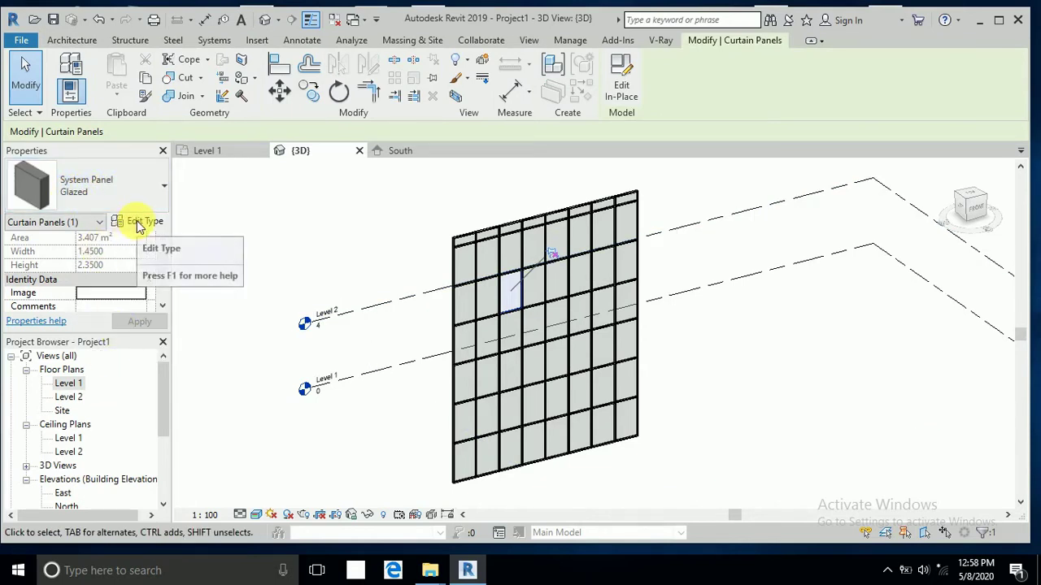
left_click(139, 223)
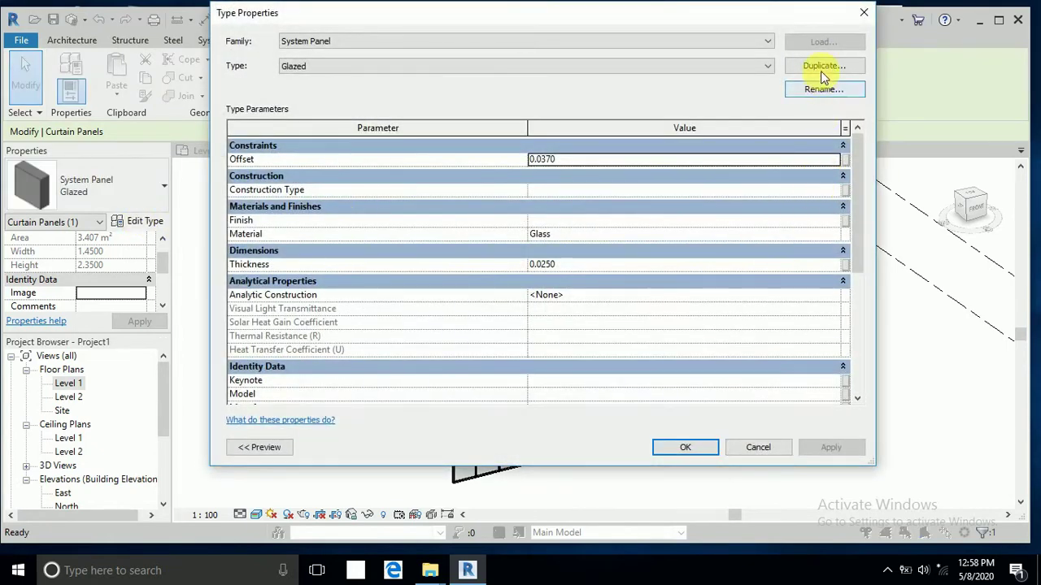
Duplicate the Glazed panel type as g1 and start editing its material.
left_click(820, 67)
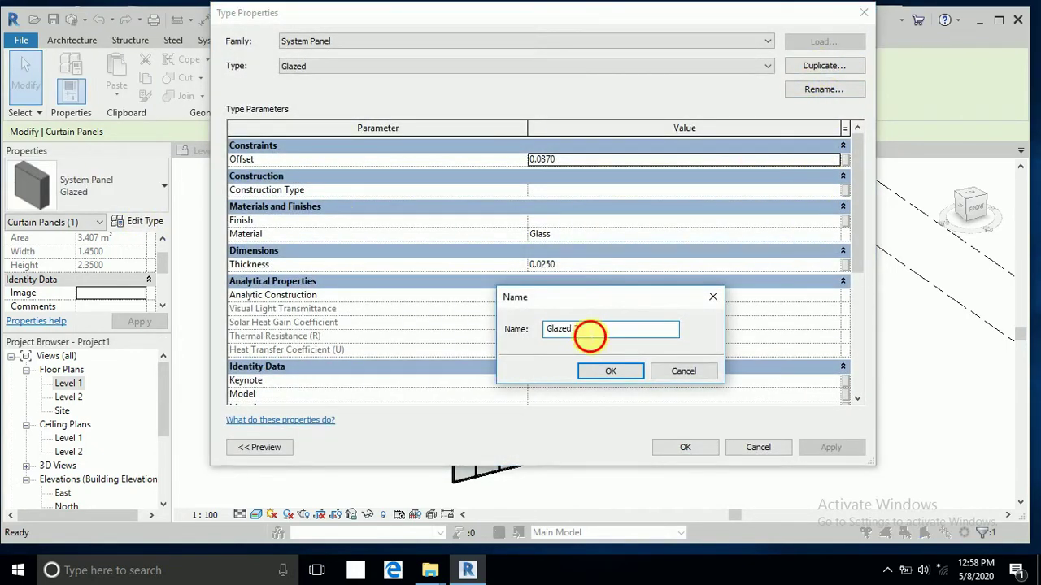
left_click_drag(590, 335, 529, 340)
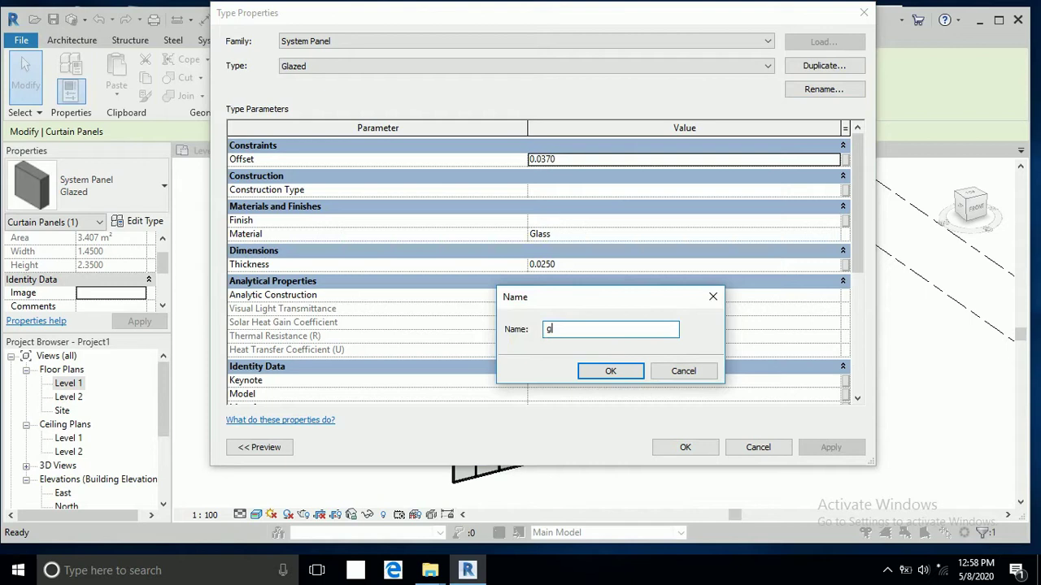
left_click(617, 371)
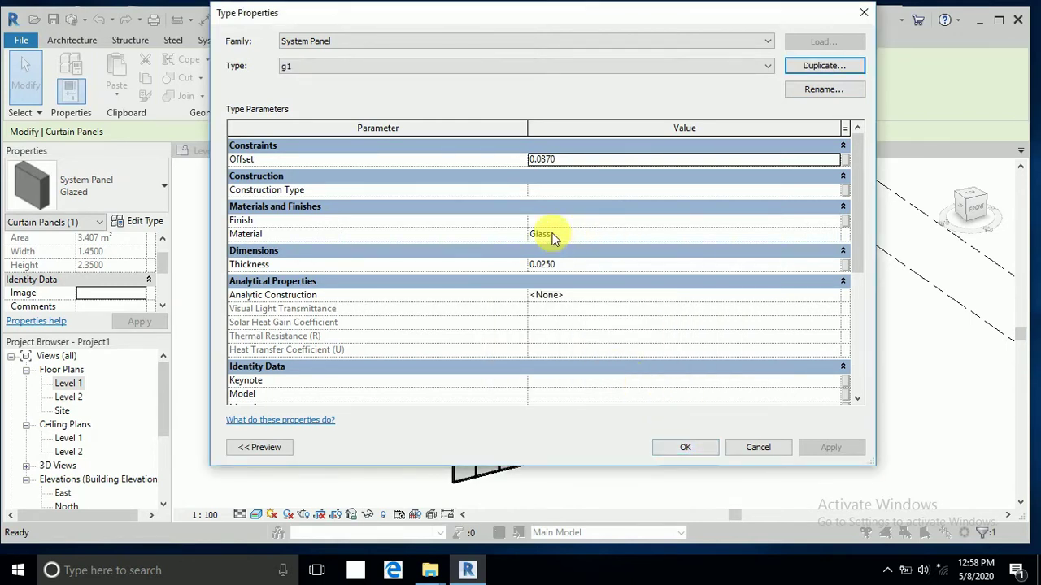
left_click(834, 234)
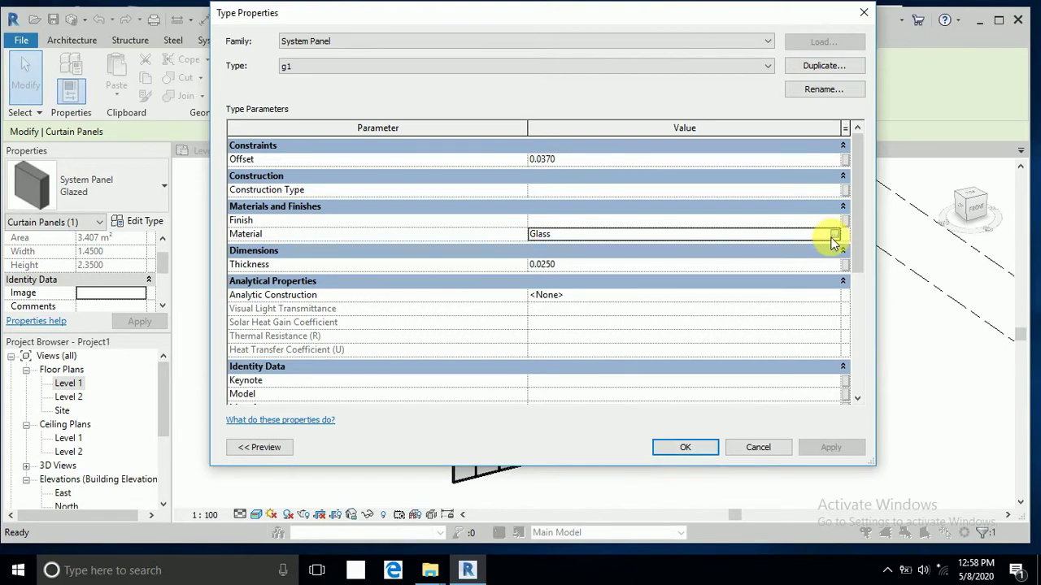
Assign Laminate, Red, Matte from the AEC Plastic materials to the g1 panel type.
left_click(835, 234)
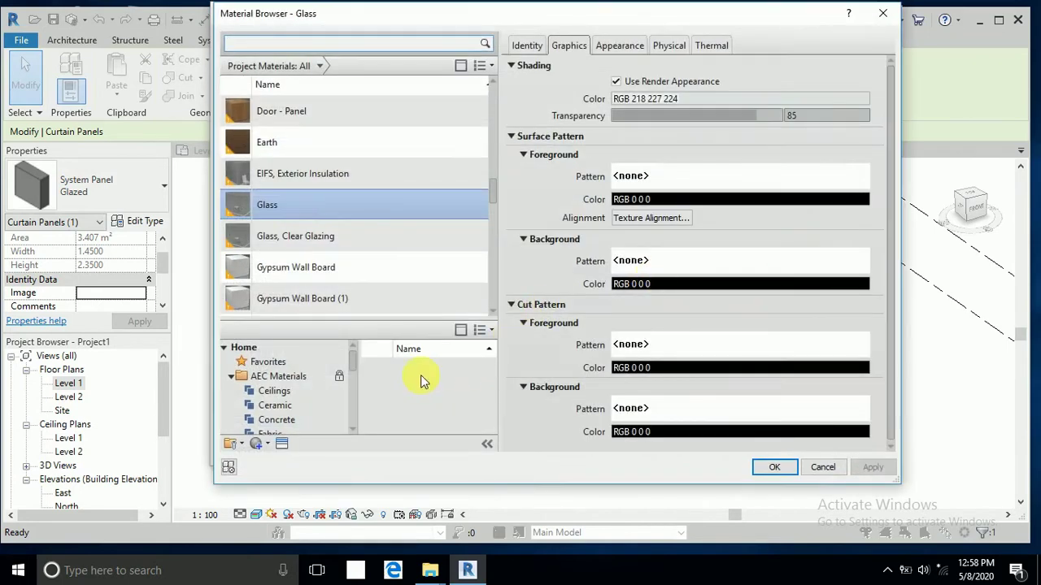
left_click_drag(356, 367, 347, 401)
scroll(291, 423, "down", 1)
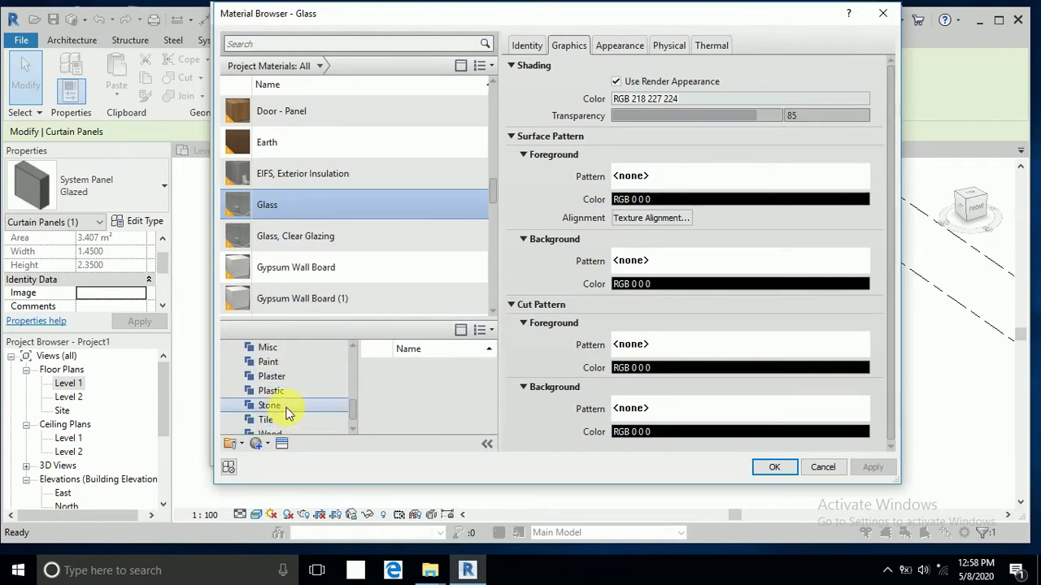
left_click(292, 392)
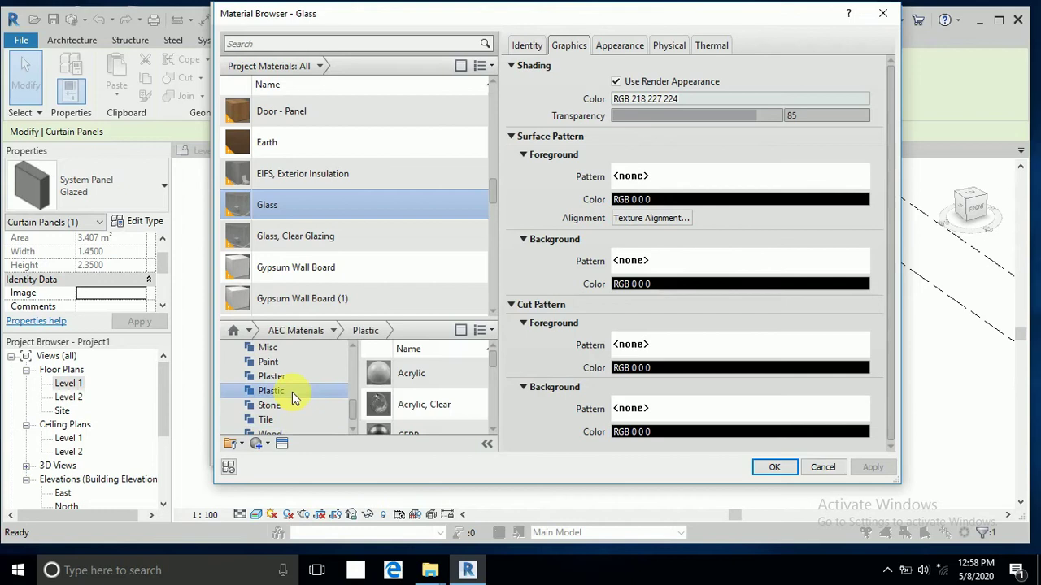
scroll(429, 389, "down", 3)
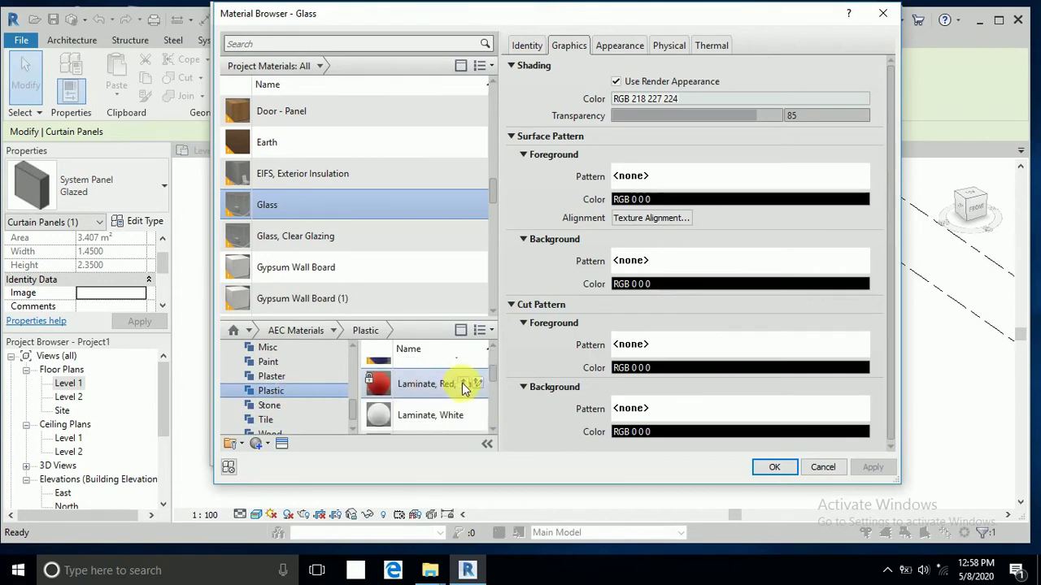
left_click(464, 383)
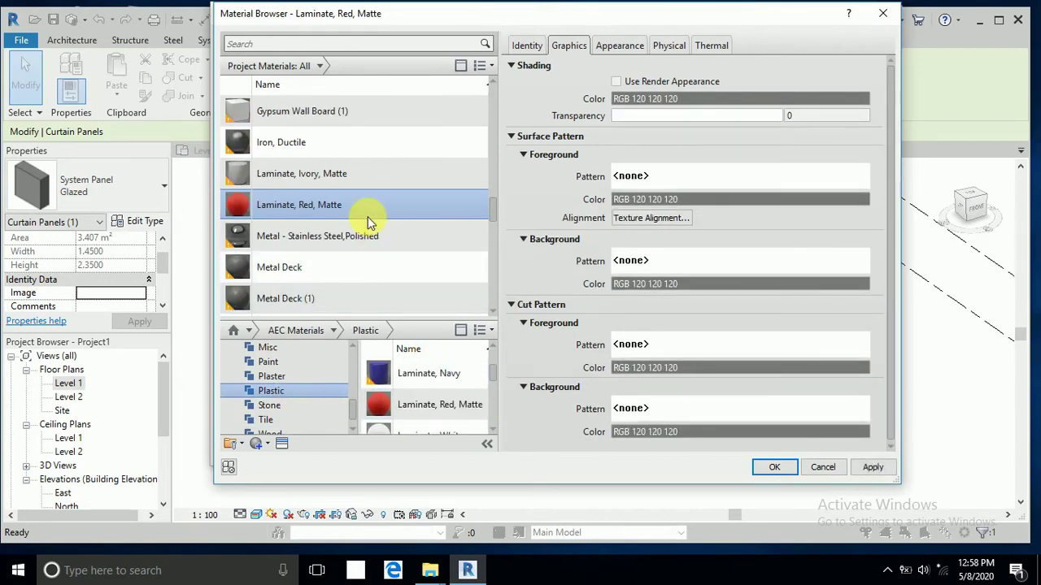
left_click(624, 45)
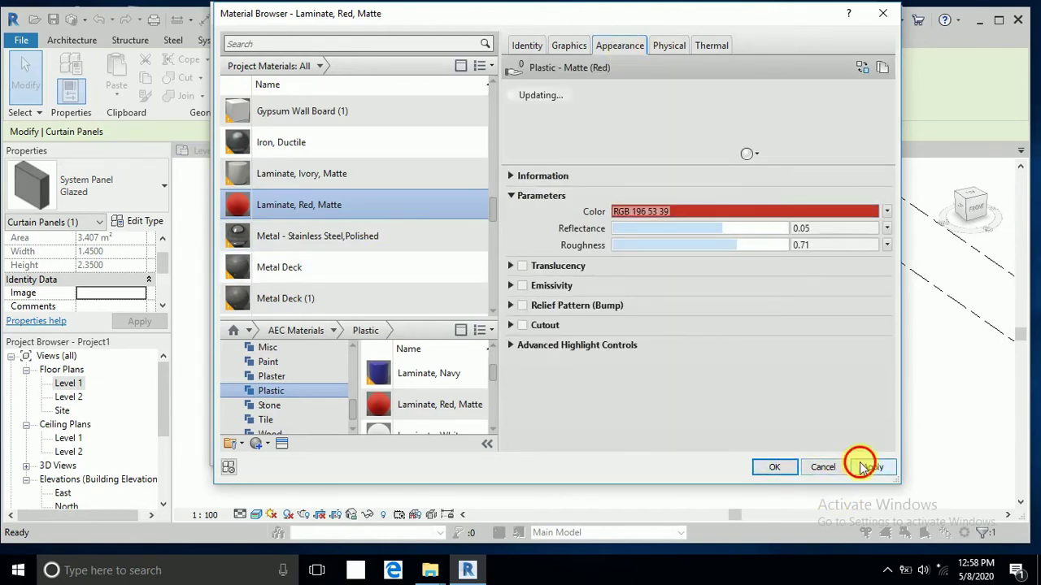
left_click(768, 468)
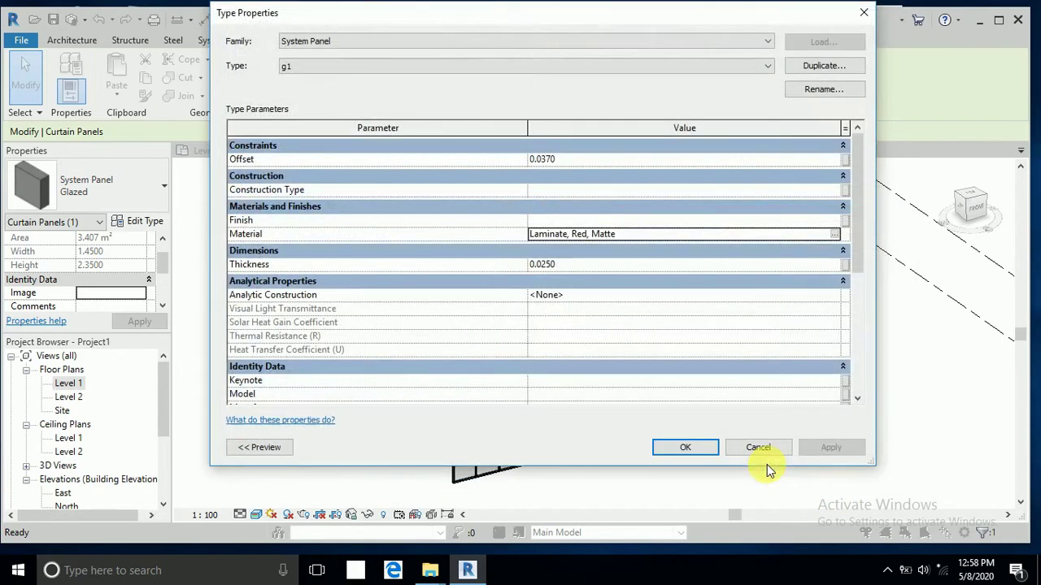
left_click(686, 448)
Select the panel below the red one and duplicate its Glazed type as g2.
key("Escape")
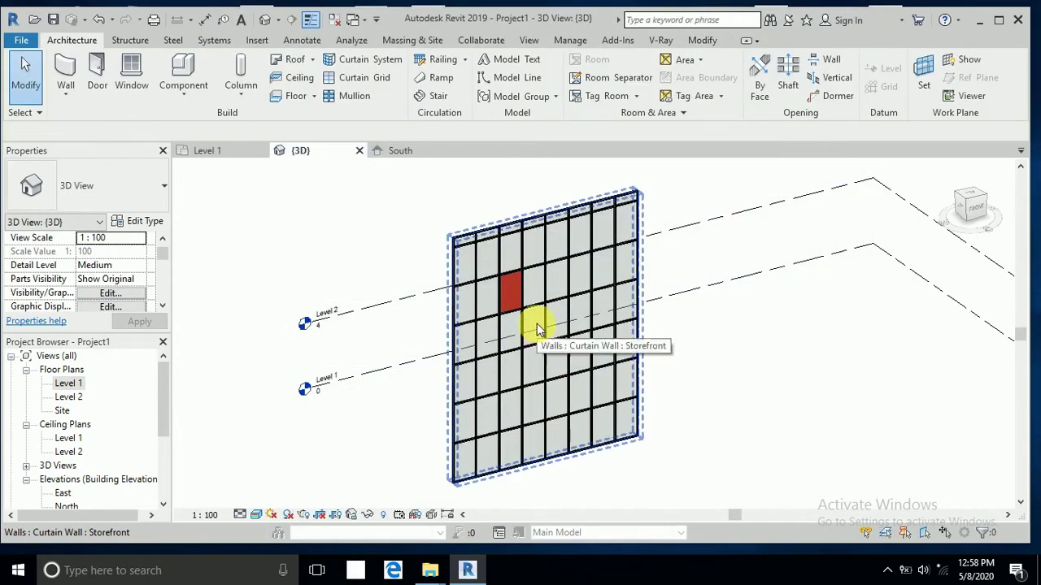
key("Tab")
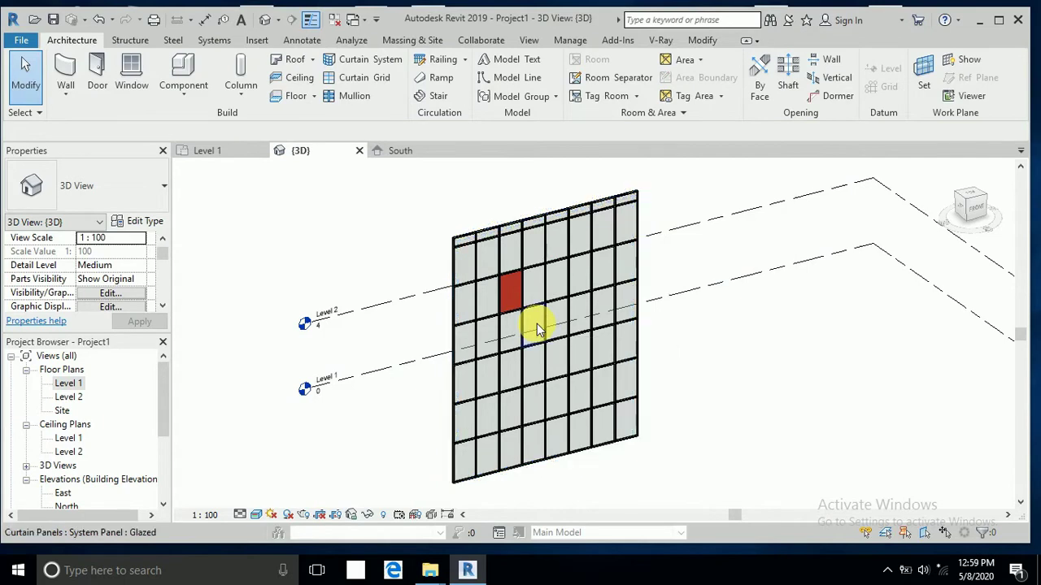
left_click(537, 323)
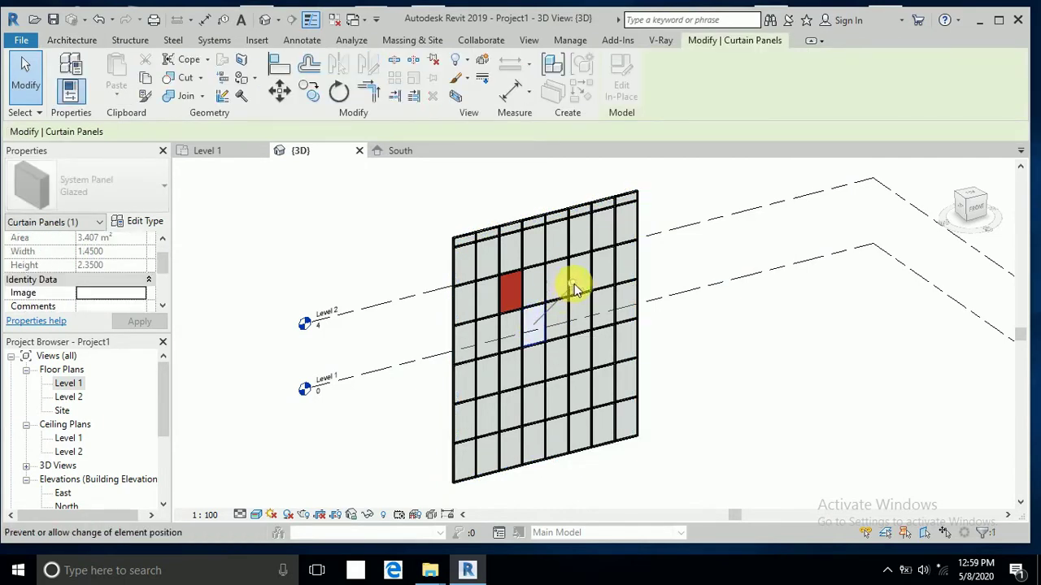
left_click(149, 225)
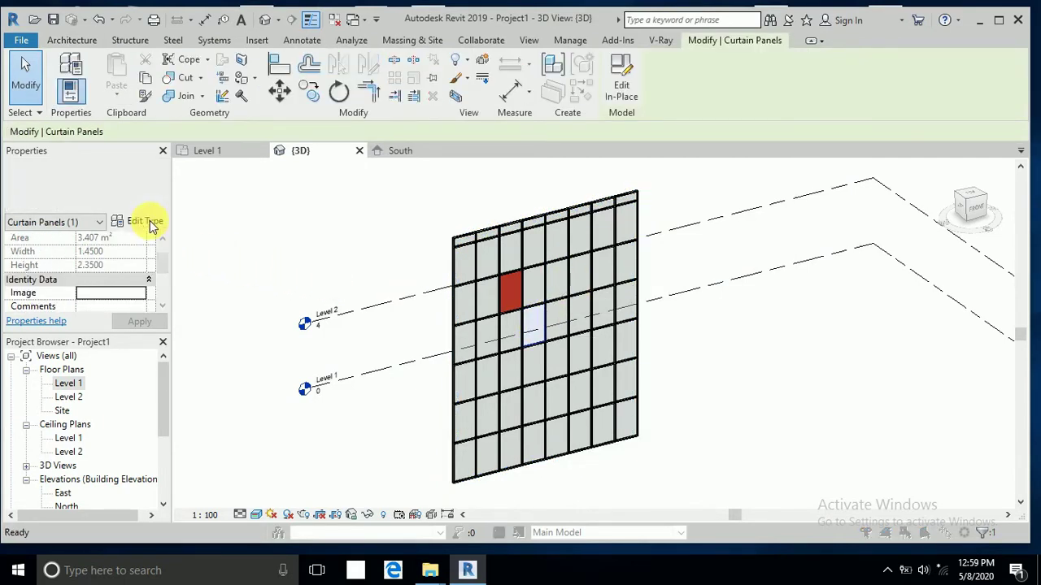
left_click(822, 65)
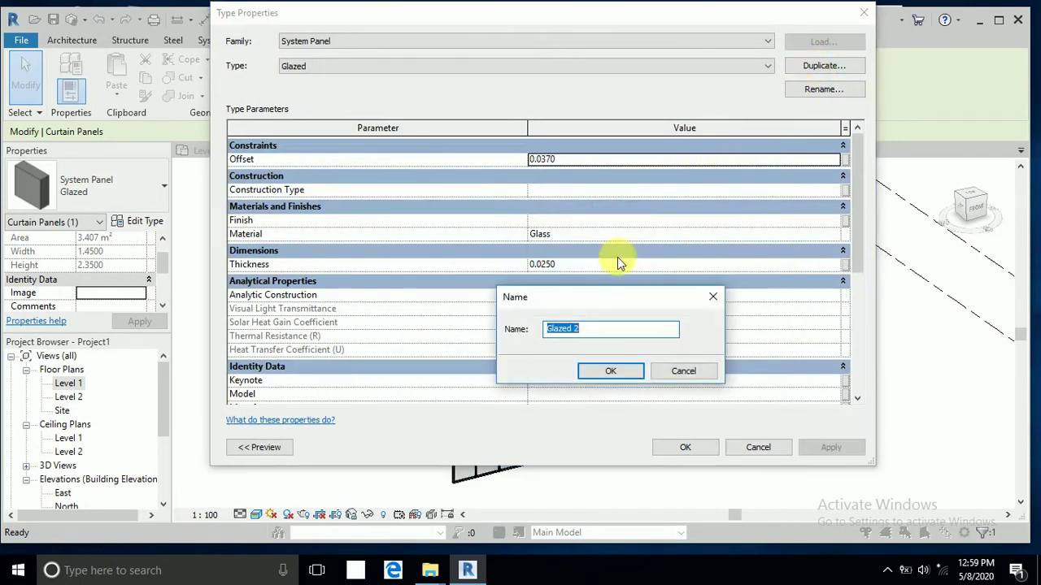
type("g")
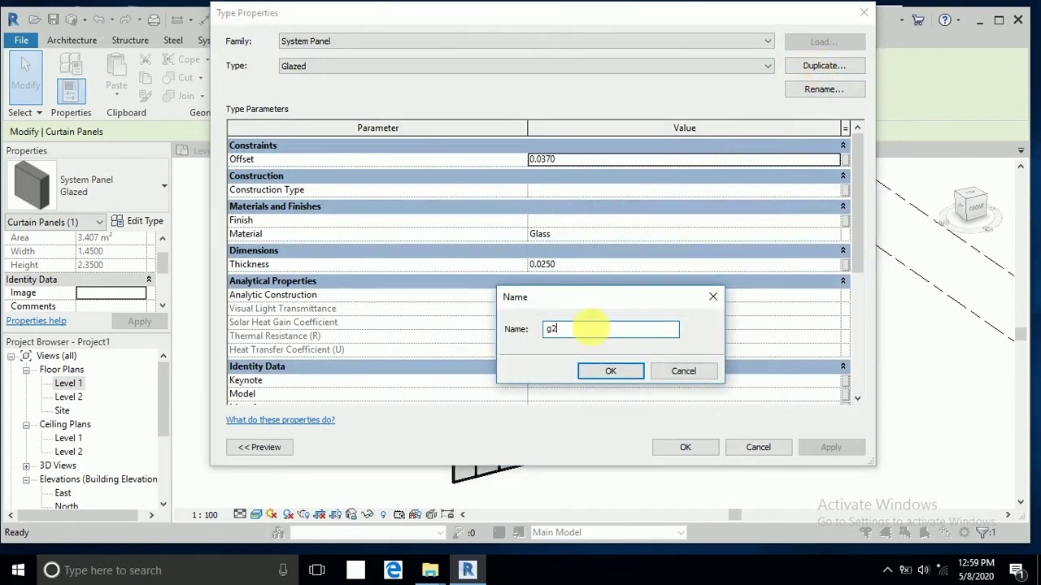
type("2")
left_click(608, 373)
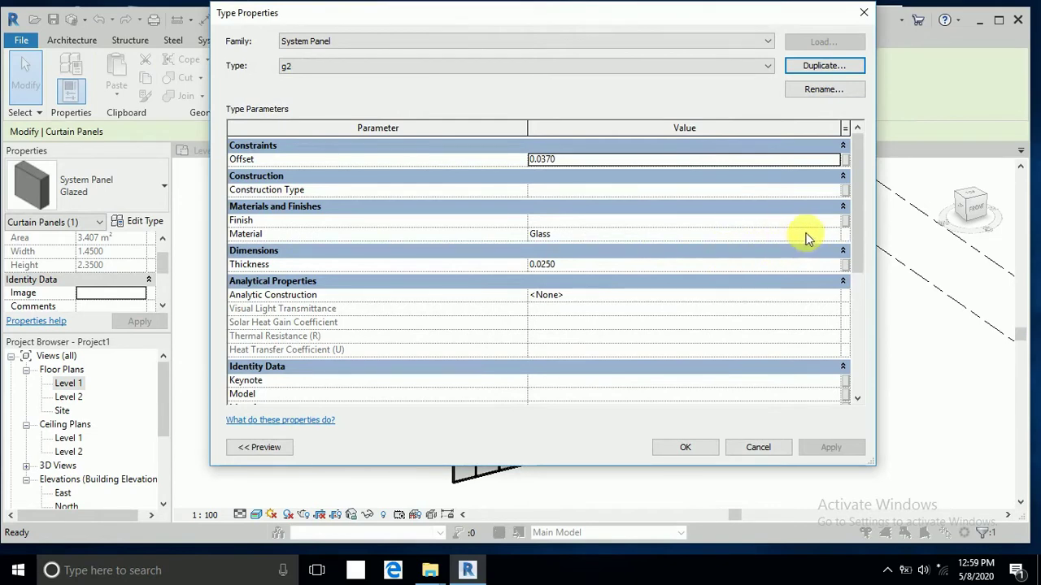
left_click(826, 234)
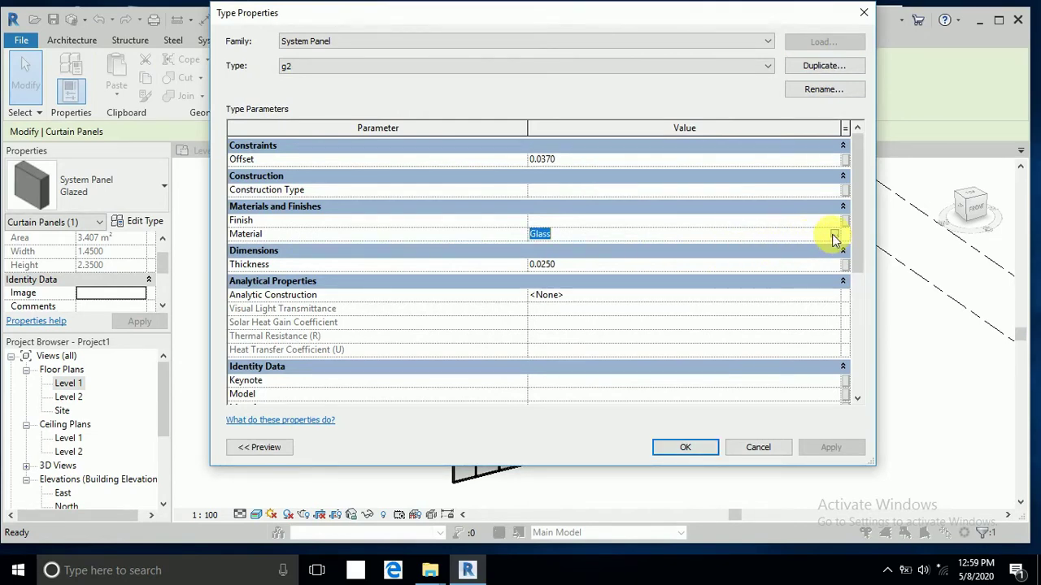
Assign Laminate, Navy from the Plastic library to the g2 panel type.
left_click(833, 235)
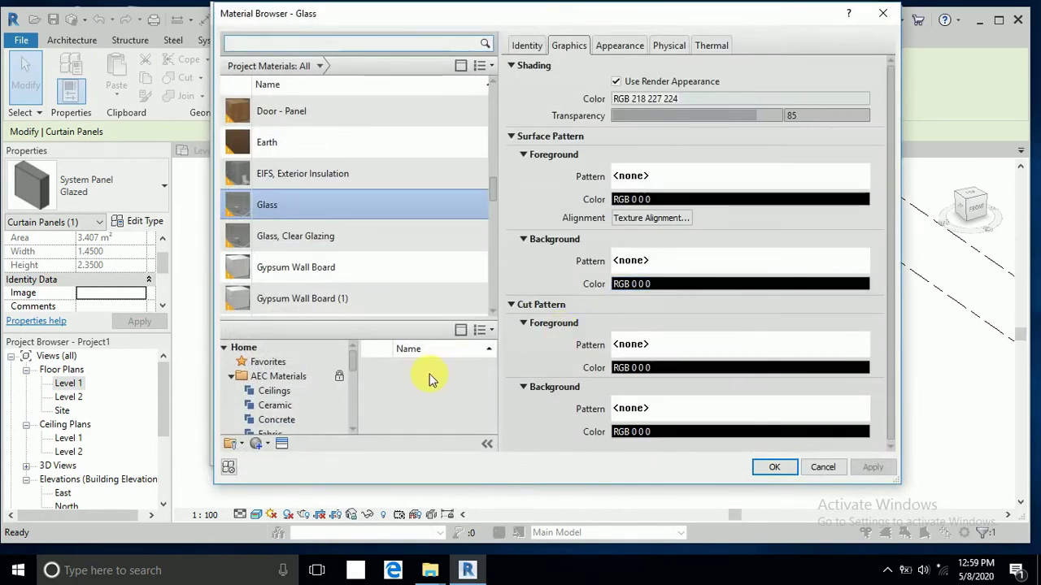
scroll(291, 406, "down", 3)
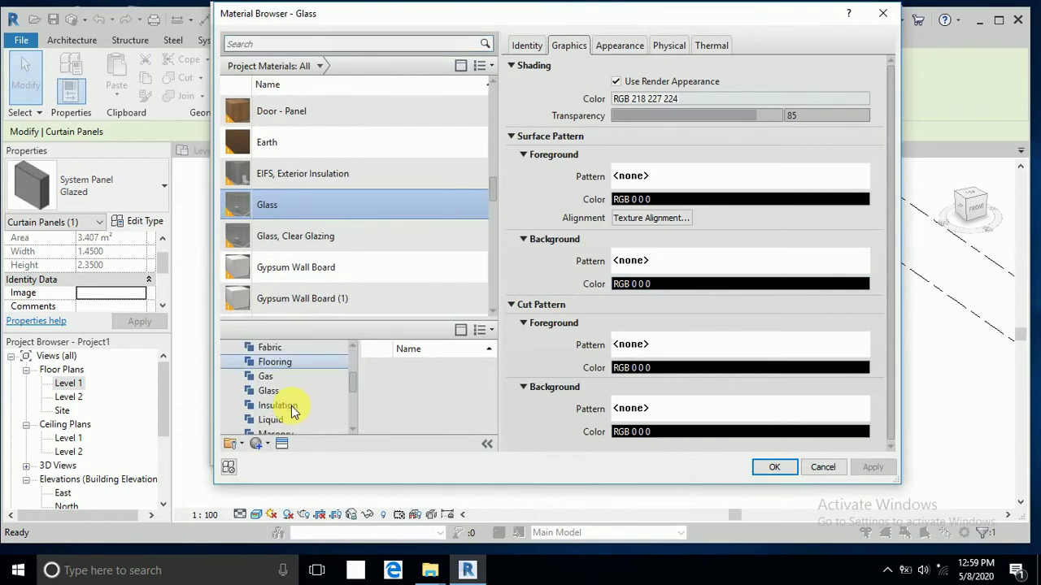
scroll(291, 406, "down", 2)
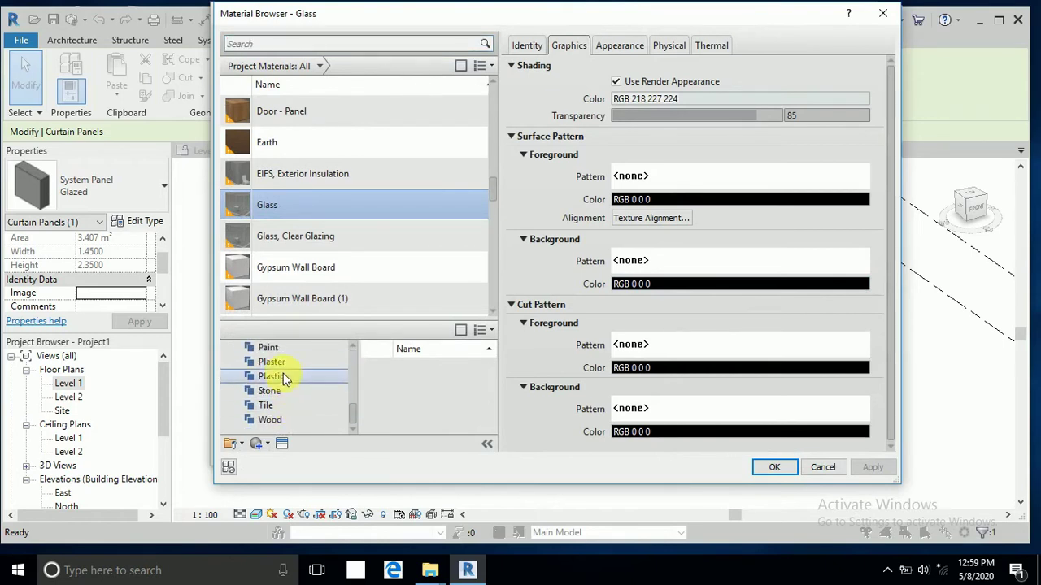
left_click(275, 375)
scroll(443, 427, "down", 5)
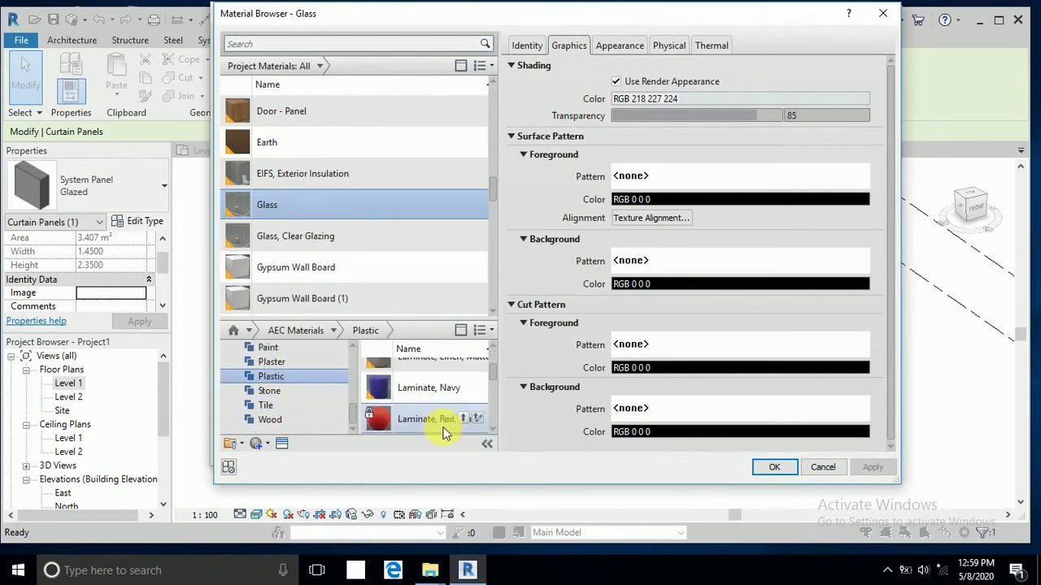
scroll(455, 402, "up", 1)
left_click(463, 374)
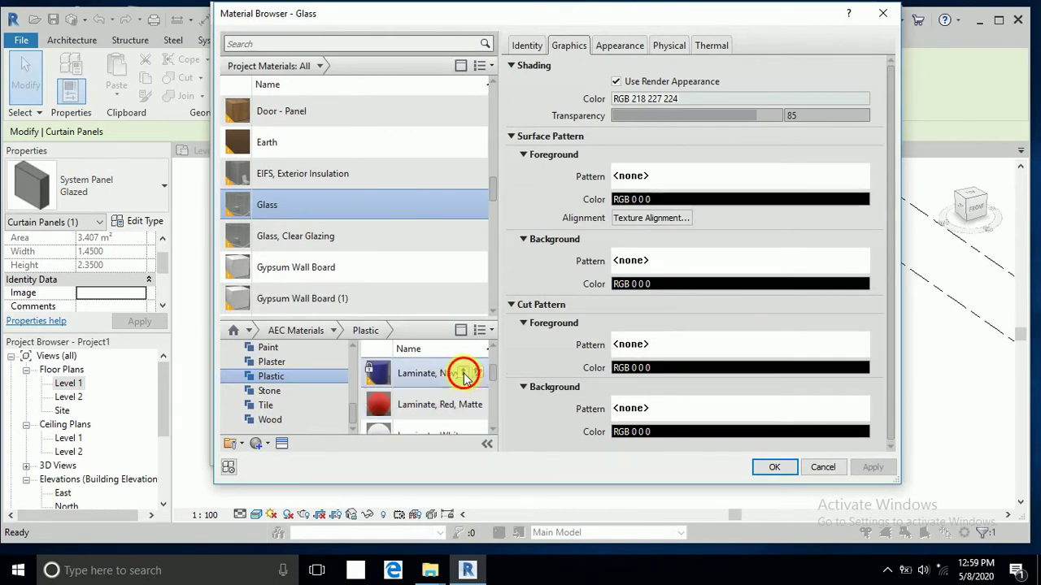
left_click(619, 45)
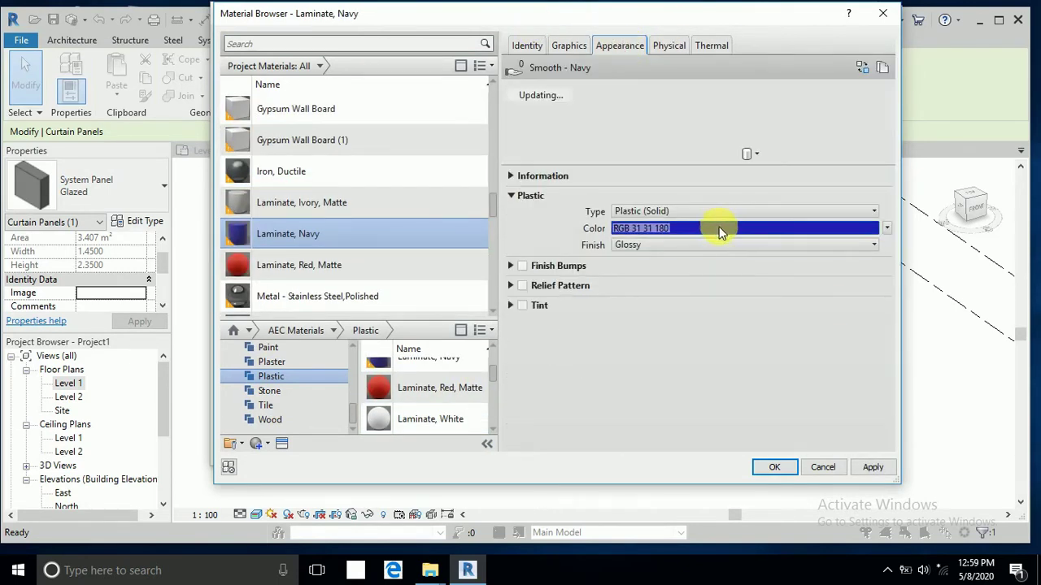
left_click(871, 468)
left_click(771, 467)
left_click(707, 451)
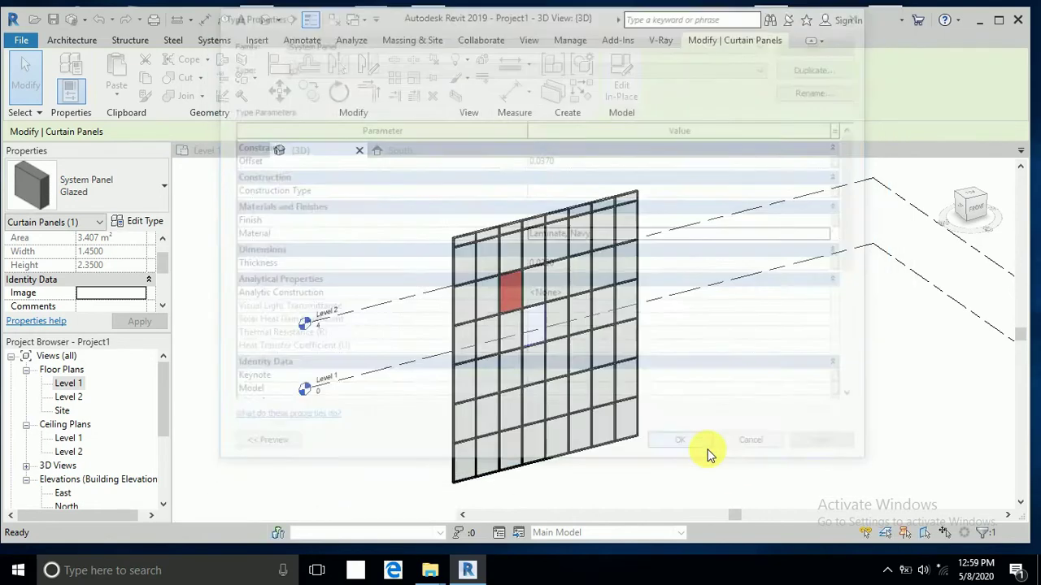
Clear the selection, zoom in, and select the glazed panel below the navy one.
left_click(726, 423)
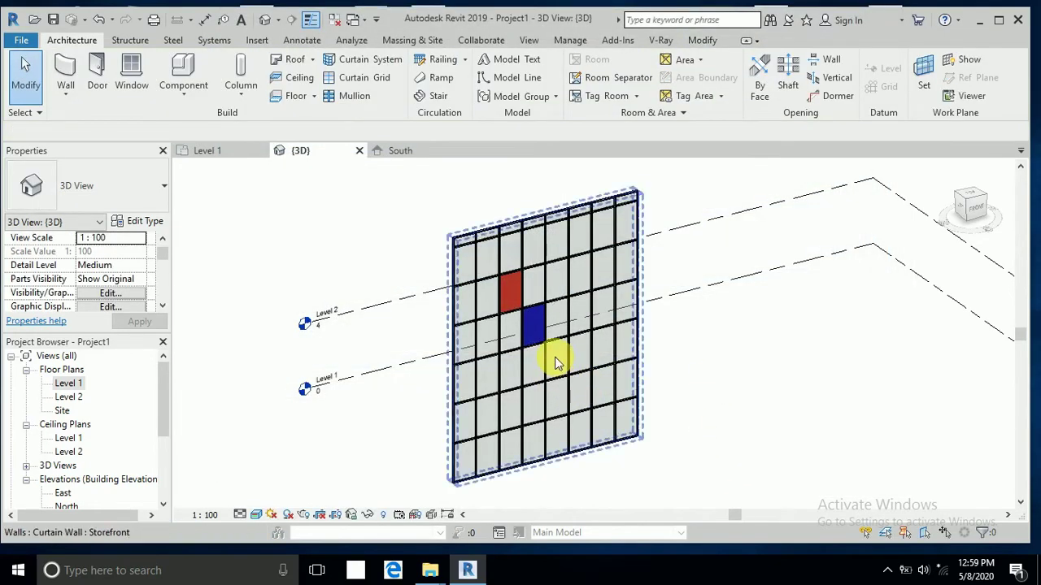
scroll(550, 360, "up", 2)
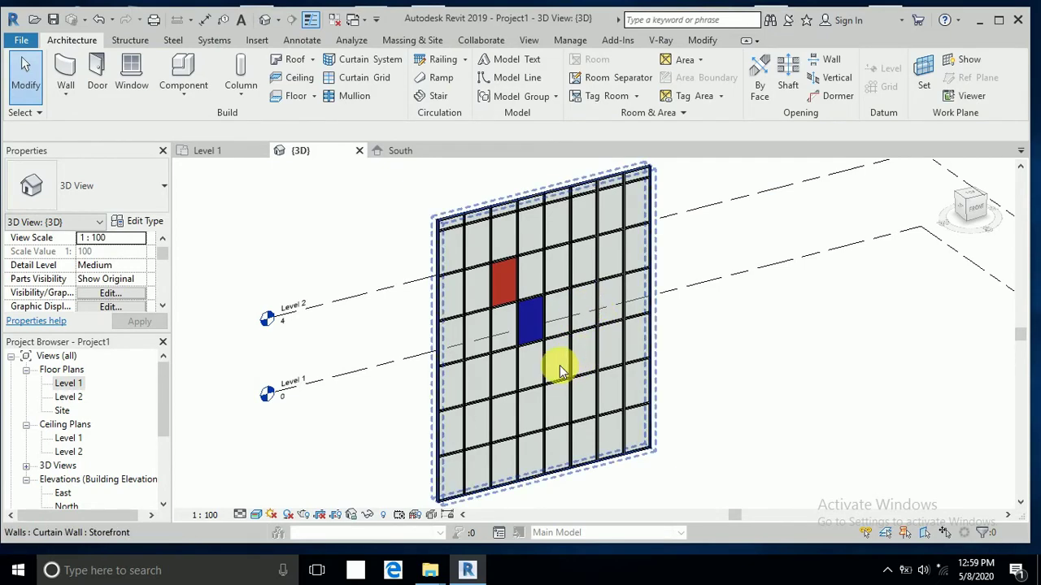
key("Tab")
left_click(533, 400)
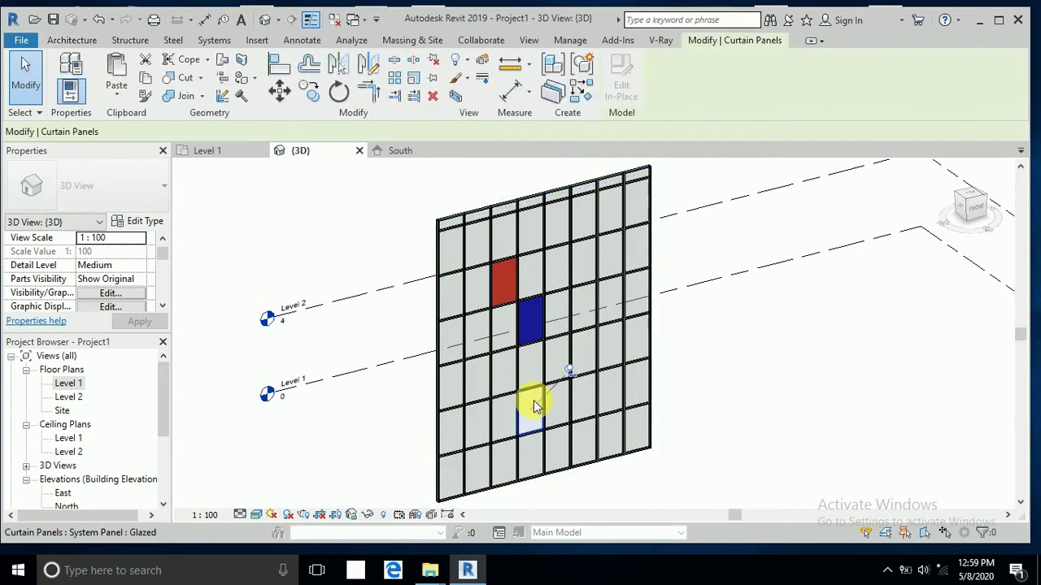
Duplicate the selected Glazed panel type as g3 and open its Material value for editing.
left_click(145, 221)
left_click(813, 67)
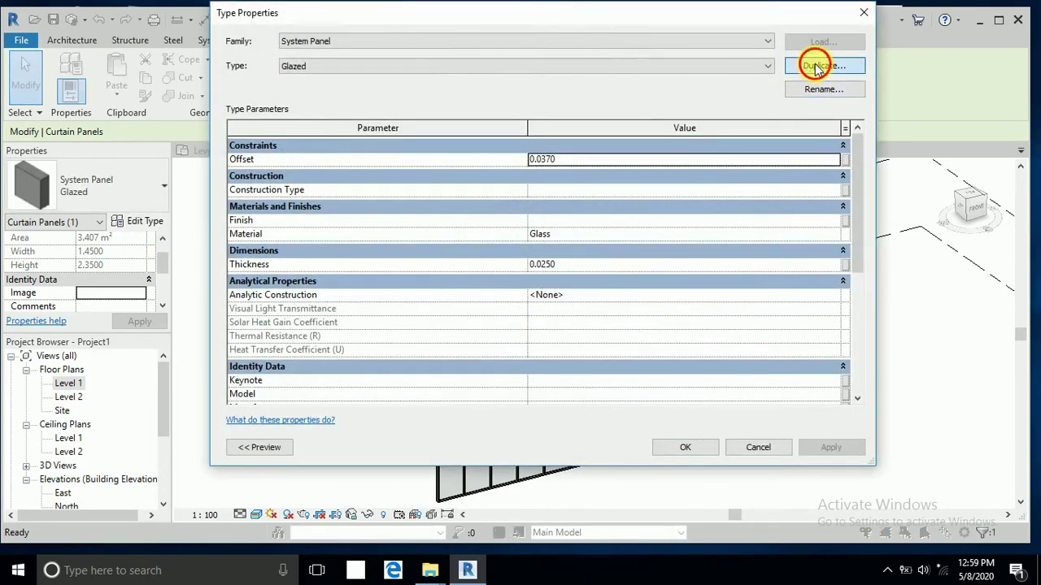
type("g3")
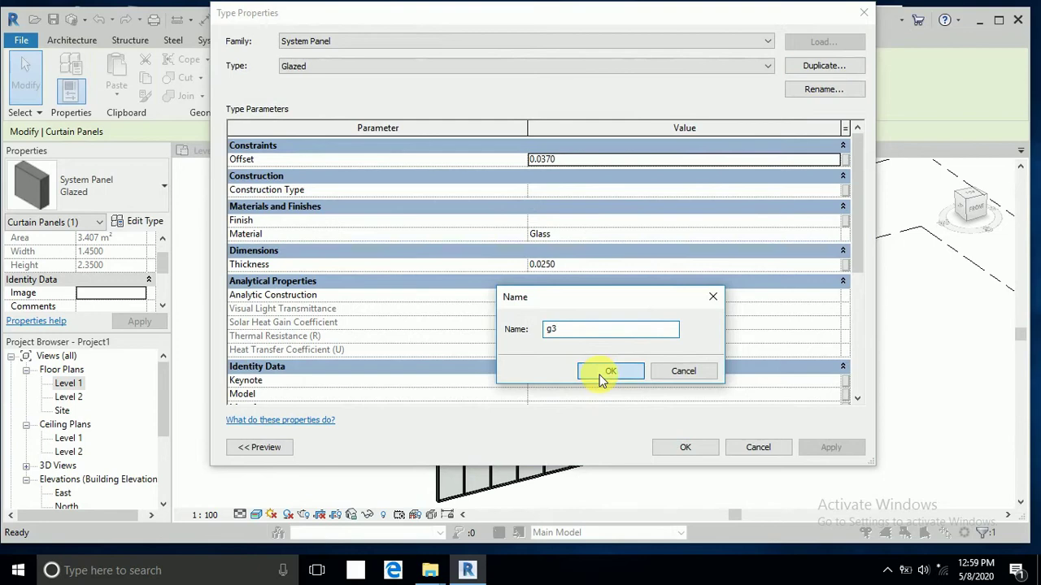
left_click(602, 371)
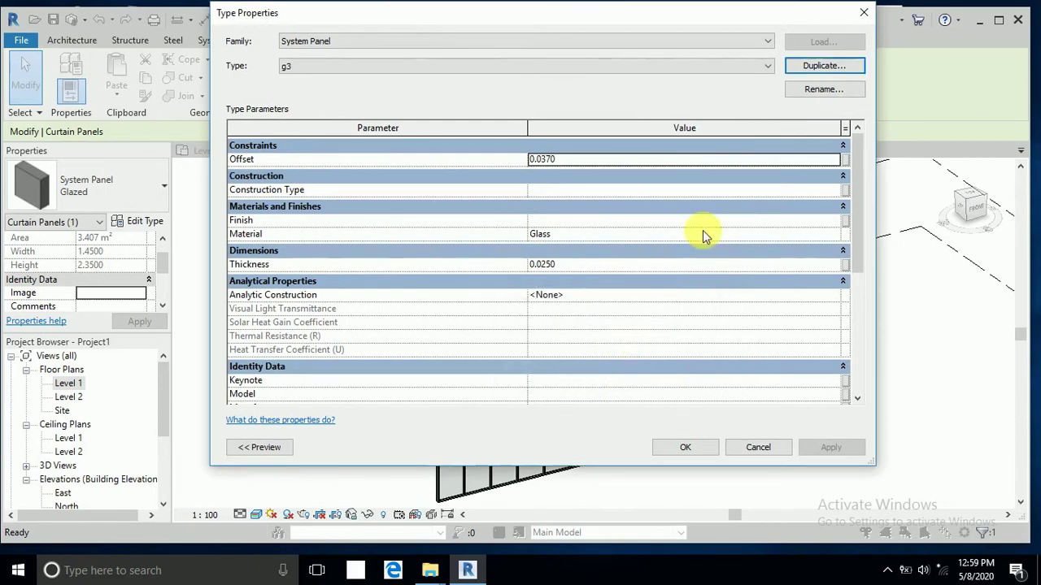
left_click(831, 235)
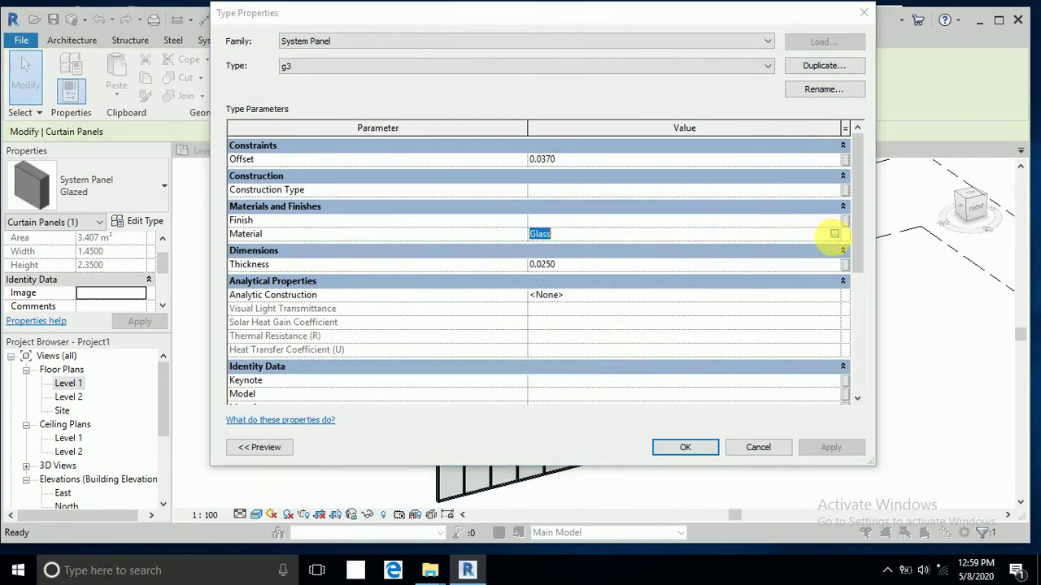
left_click(834, 234)
Add Plastic, Gray from the AEC Plastic materials and assign it to g3.
scroll(307, 410, "down", 4)
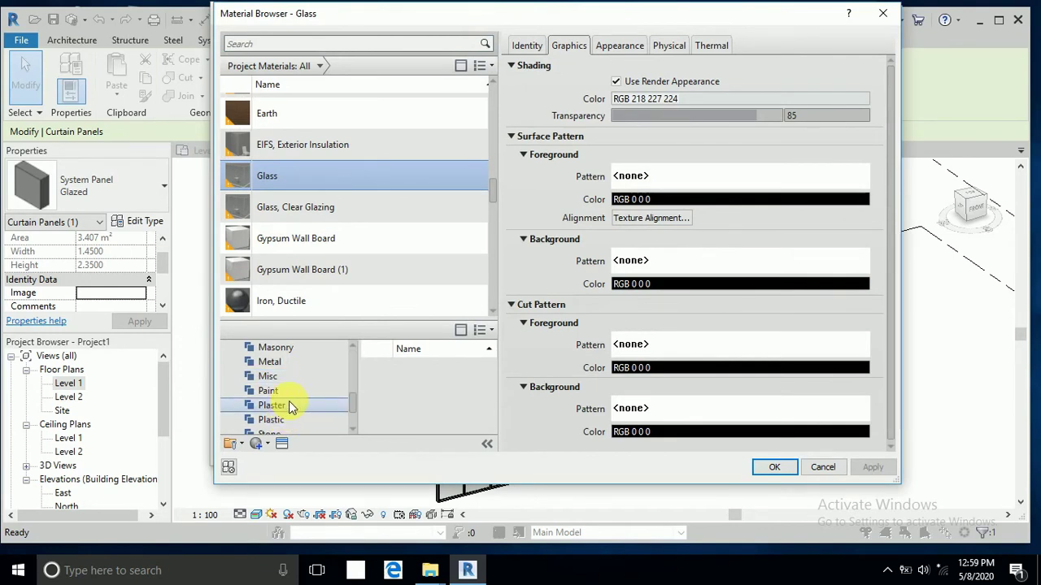
left_click(287, 420)
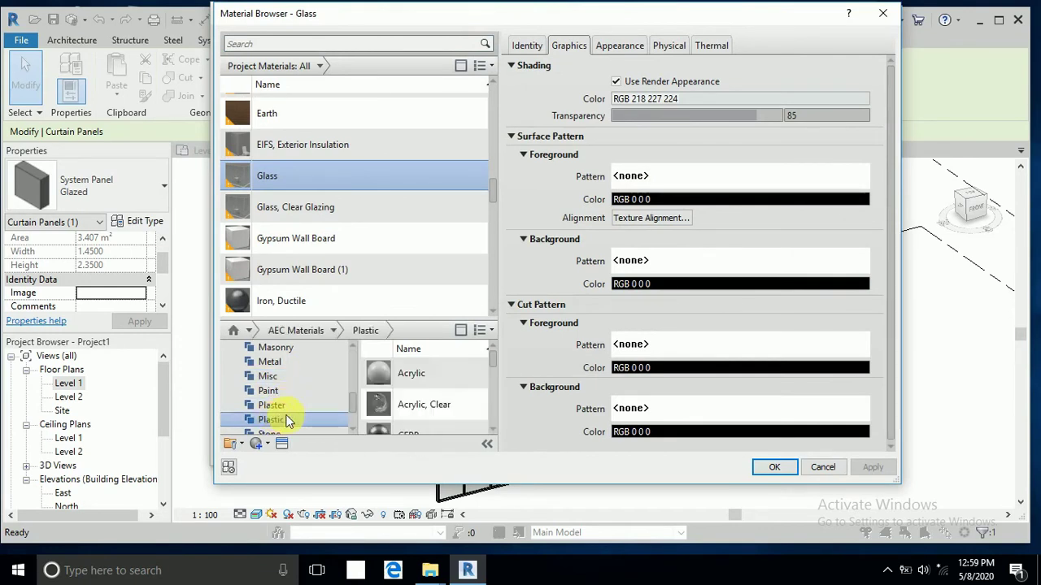
scroll(452, 377, "down", 3)
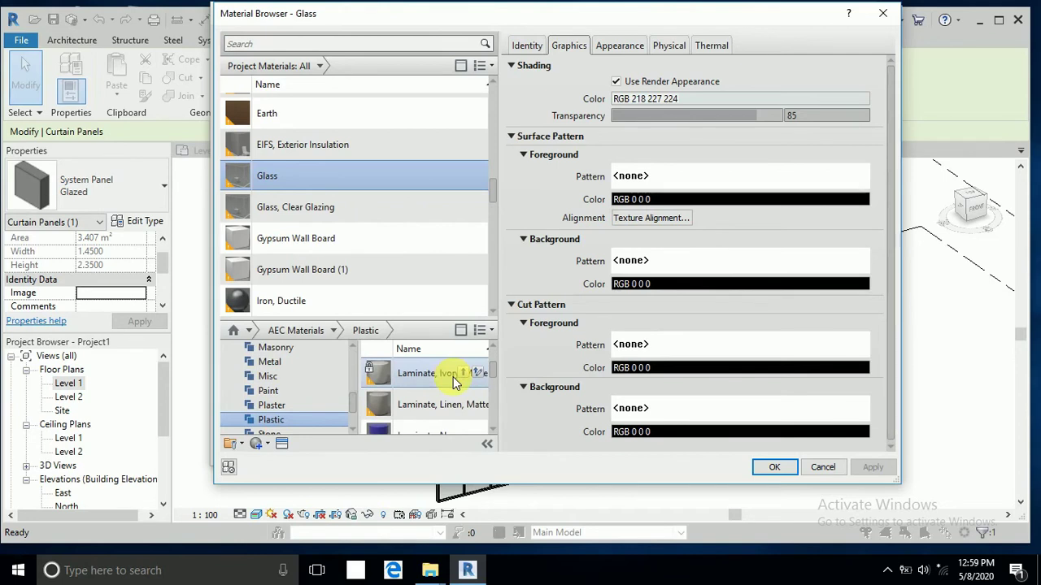
scroll(453, 377, "down", 4)
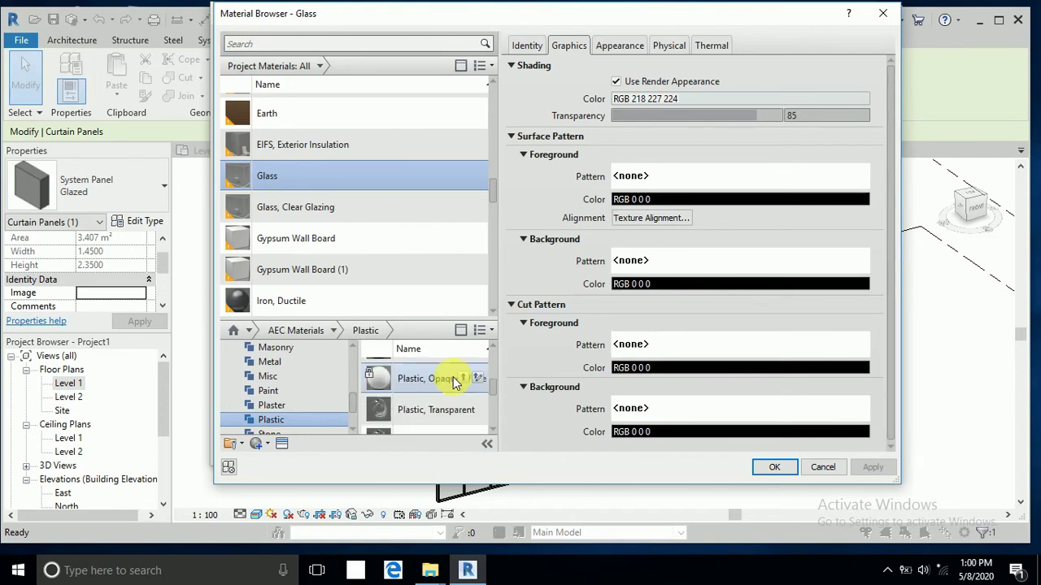
scroll(453, 377, "up", 2)
left_click(460, 391)
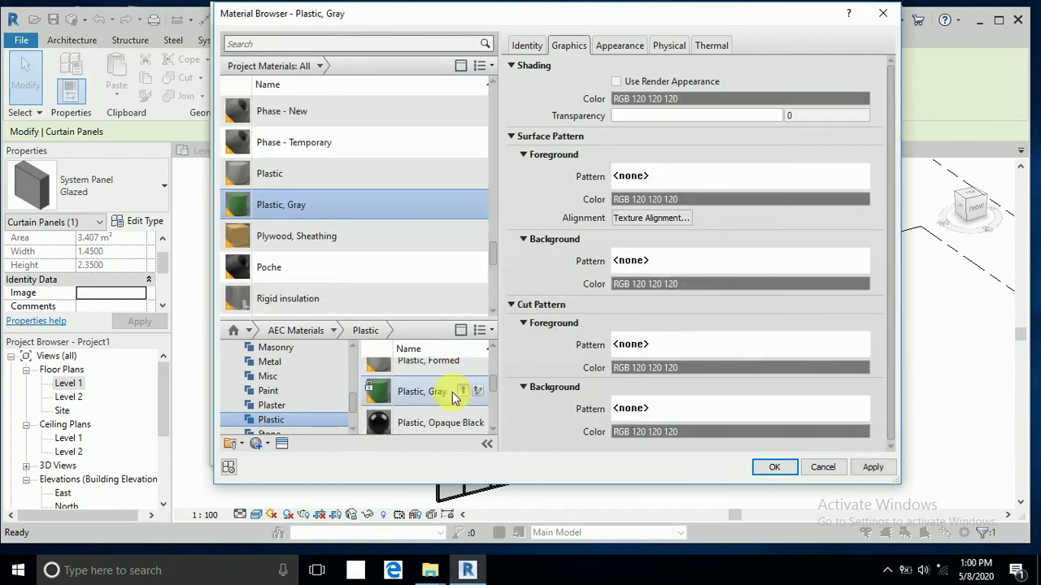
left_click(626, 45)
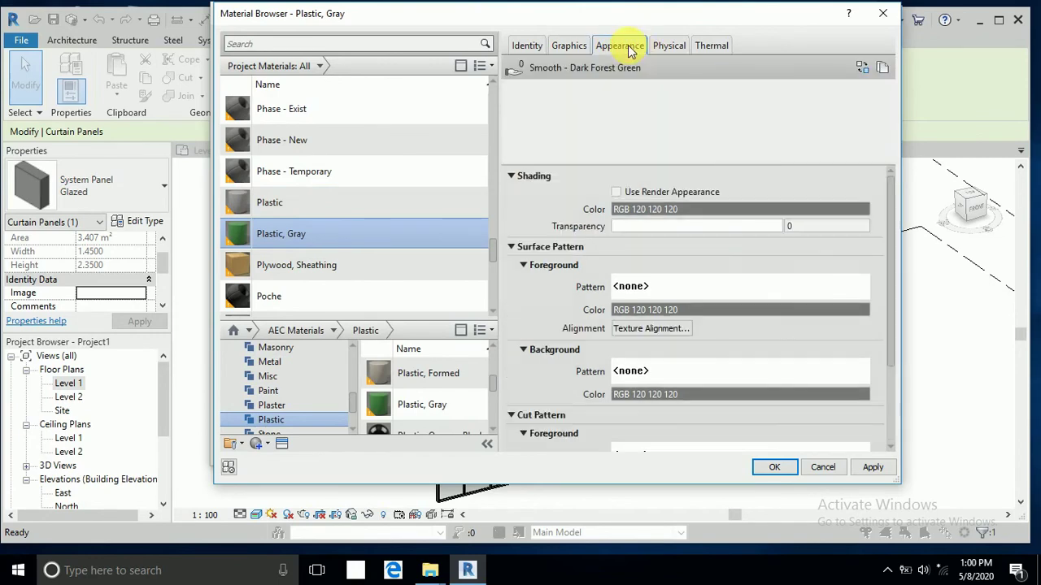
left_click(774, 467)
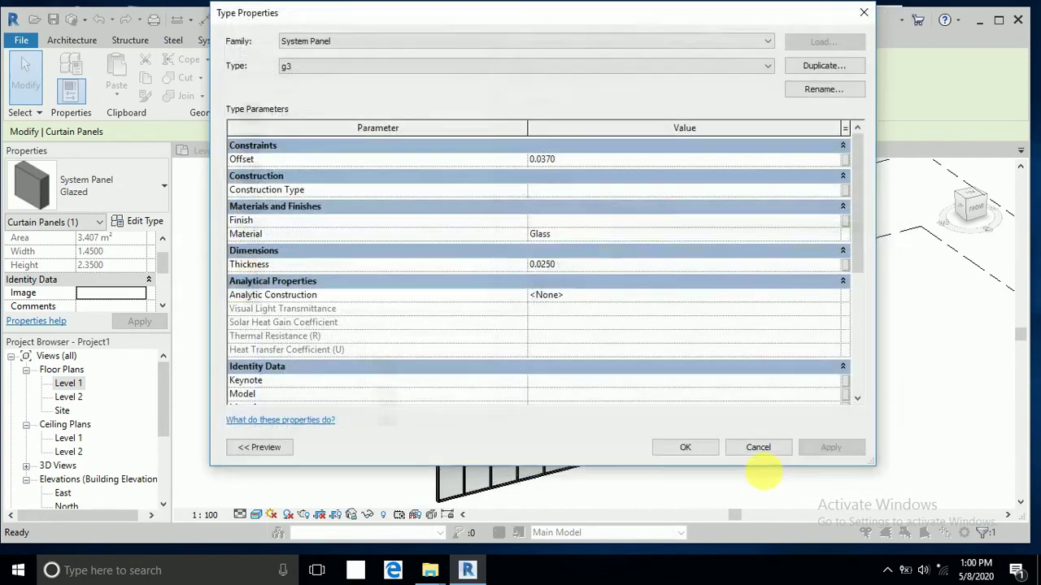
left_click(687, 447)
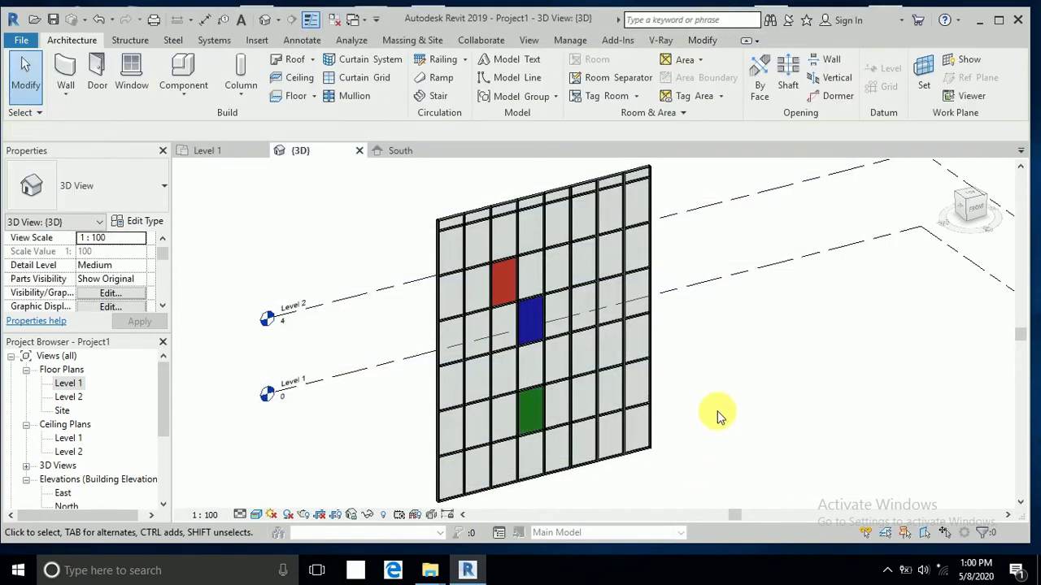
Select the single glazed panel right of the red and blue panels near the wall's right edge.
middle_click_drag(719, 417, 727, 406)
left_click(604, 299)
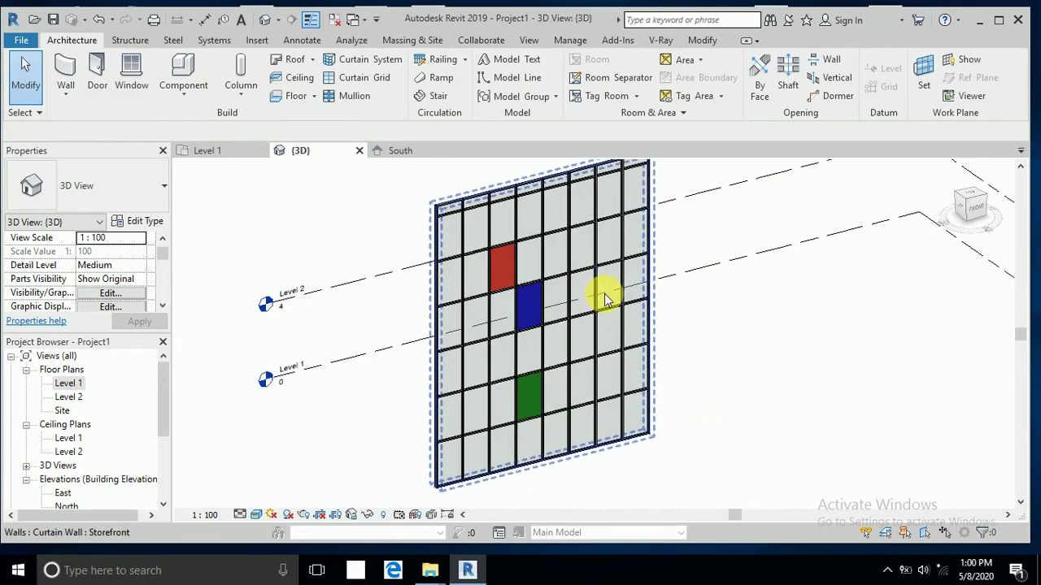
left_click(610, 289)
key("Escape")
key("Tab")
left_click(609, 289)
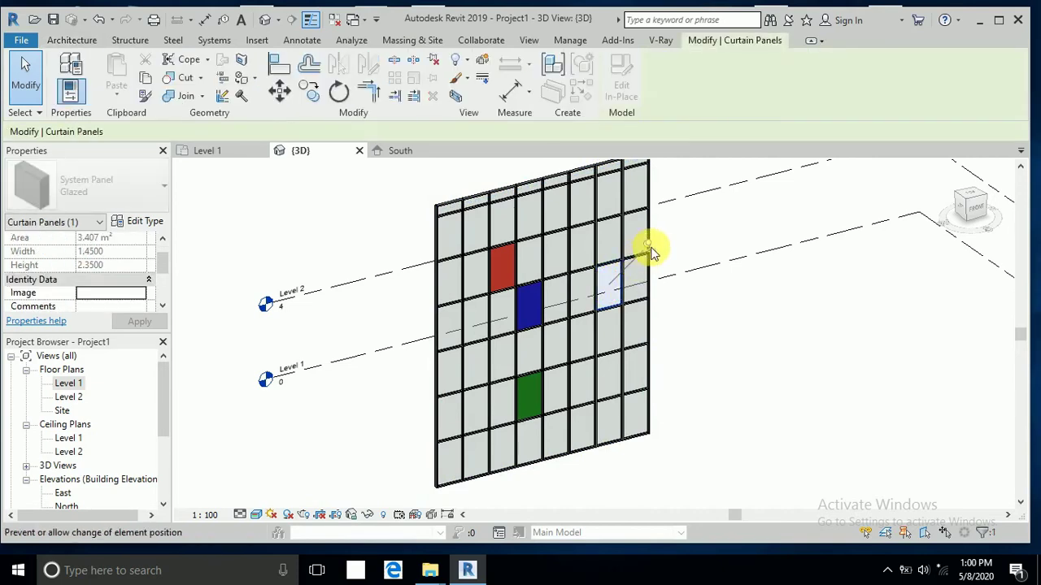
Duplicate the selected panel's Glazed type as a new type named G4.
left_click(142, 221)
left_click(821, 66)
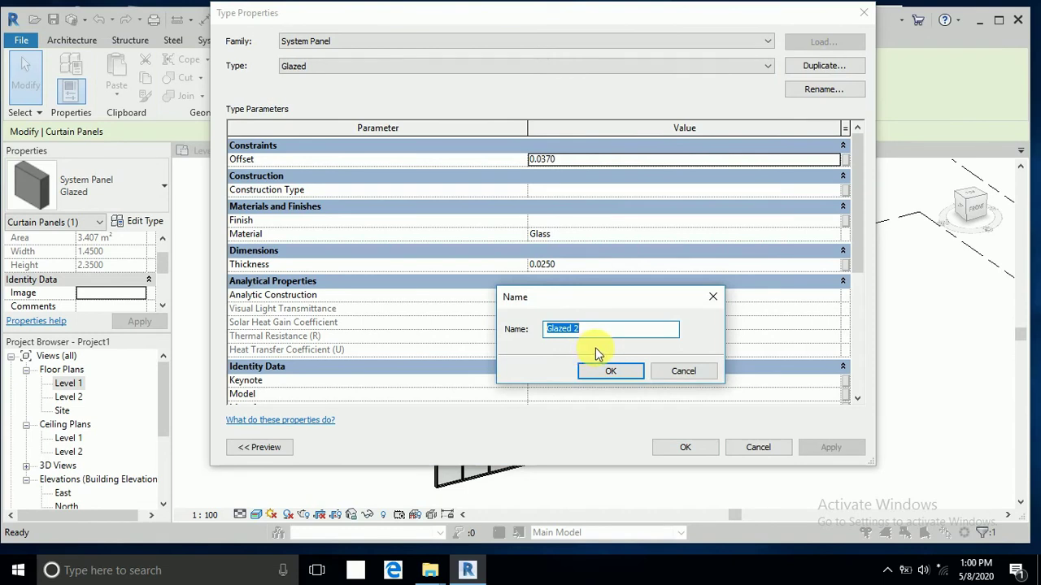
type("G4")
left_click(584, 371)
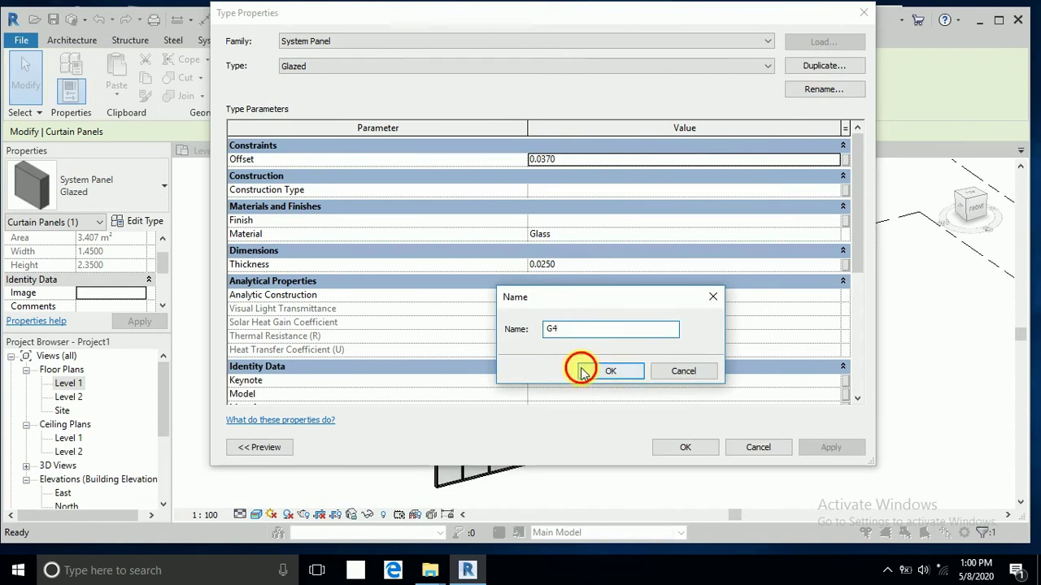
Set G4's material to the yellow Parking Stripe and apply it to the panel.
left_click(832, 238)
left_click(835, 235)
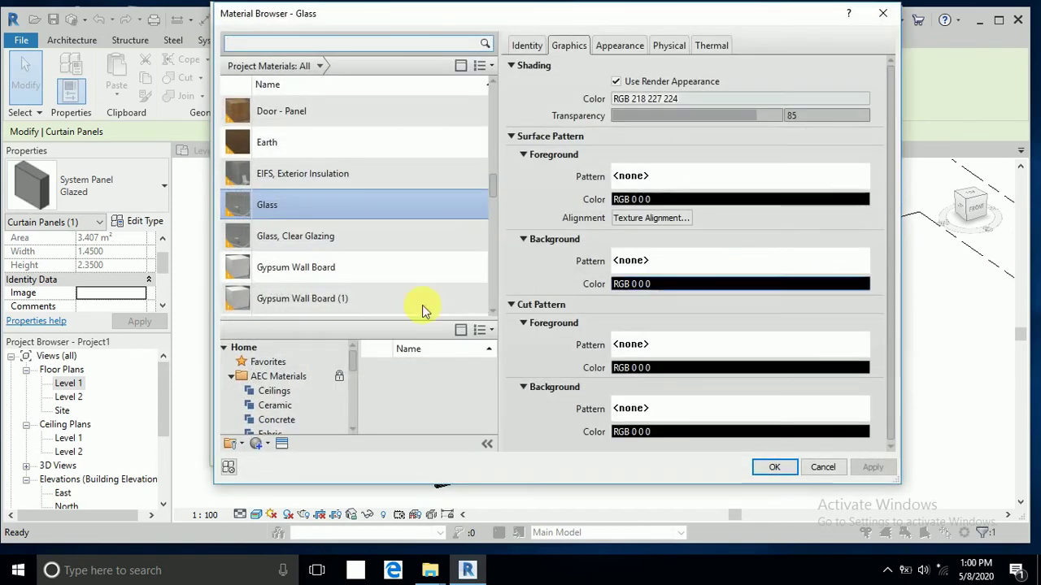
scroll(293, 300, "down", 5)
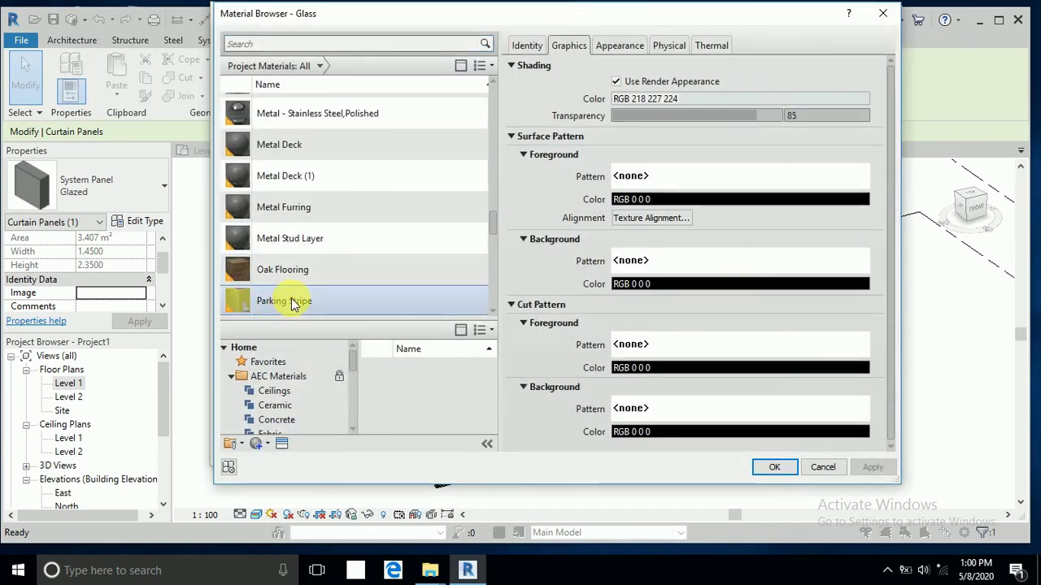
left_click(294, 302)
left_click(774, 469)
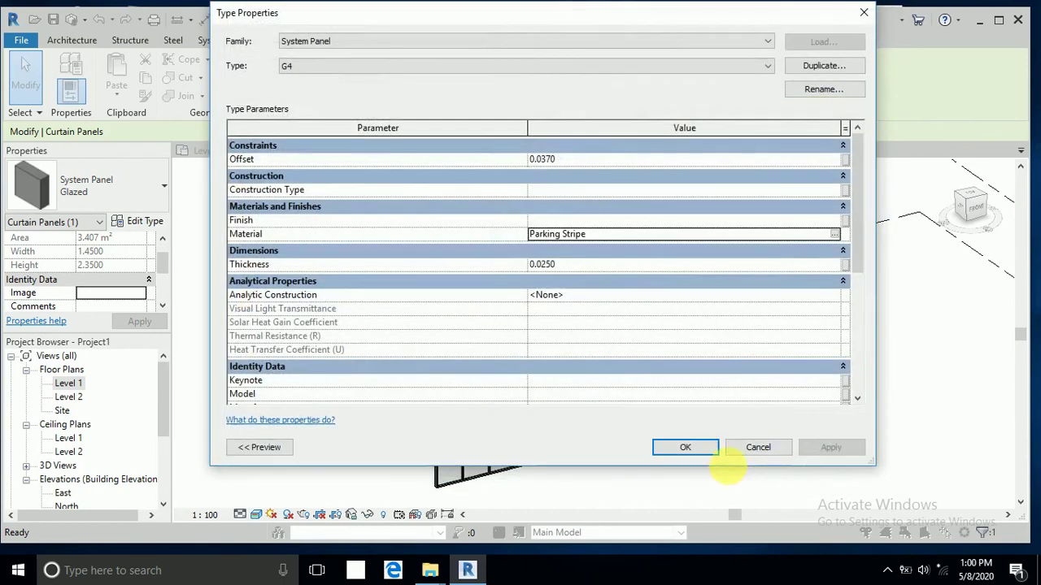
left_click(689, 452)
Deselect the panel, then pan and zoom out to view the whole four-colour storefront wall.
left_click(696, 471)
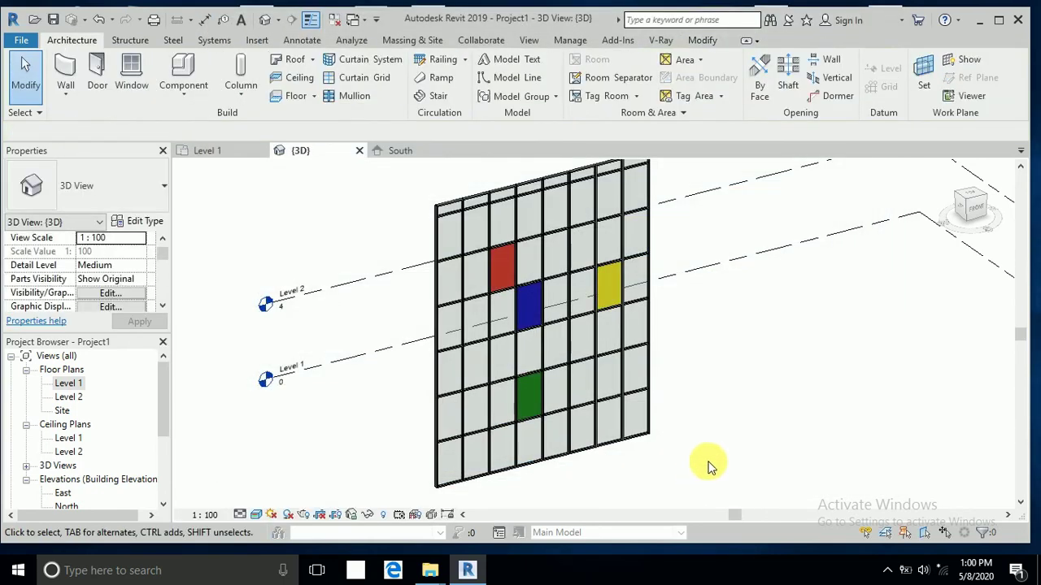
middle_click_drag(707, 448, 653, 434)
scroll(660, 443, "down", 1)
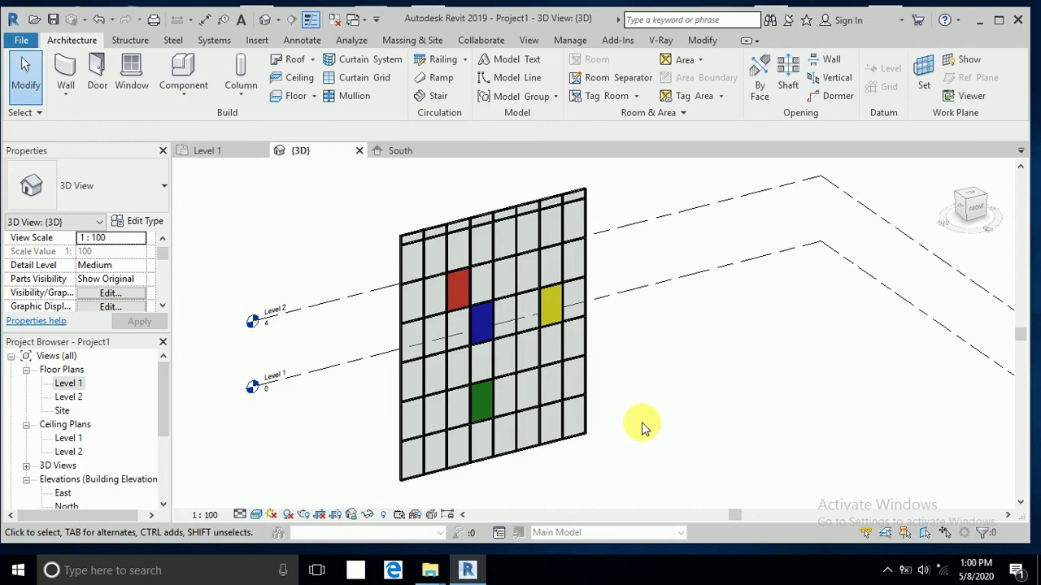